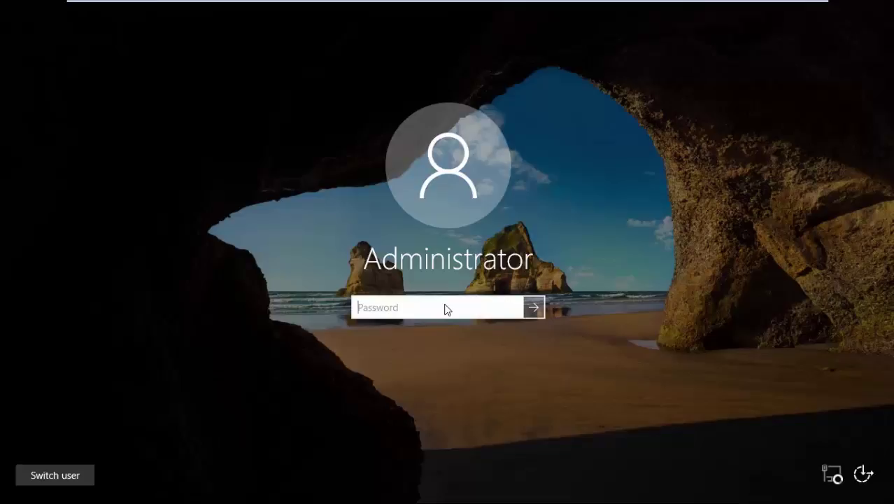
- Sign in to the server with the account password and look at the Add Roles and Features wizard from Server Manager
type("********")
key("Return")
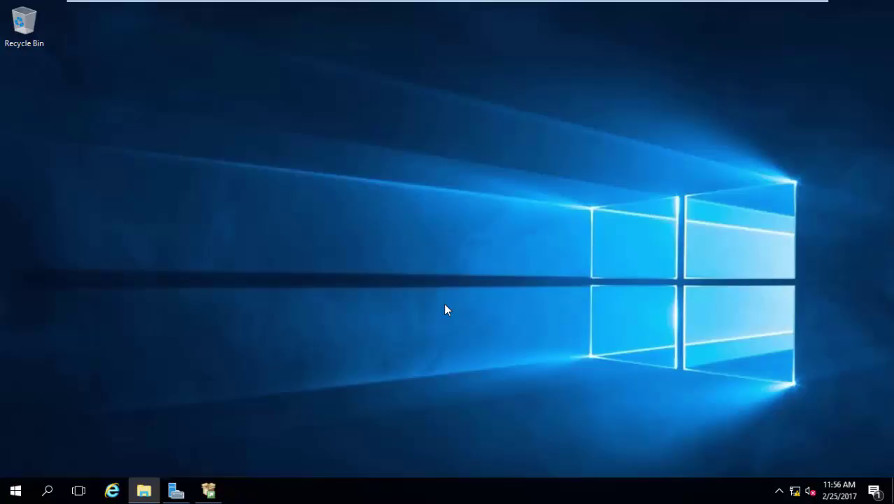
left_click(177, 491)
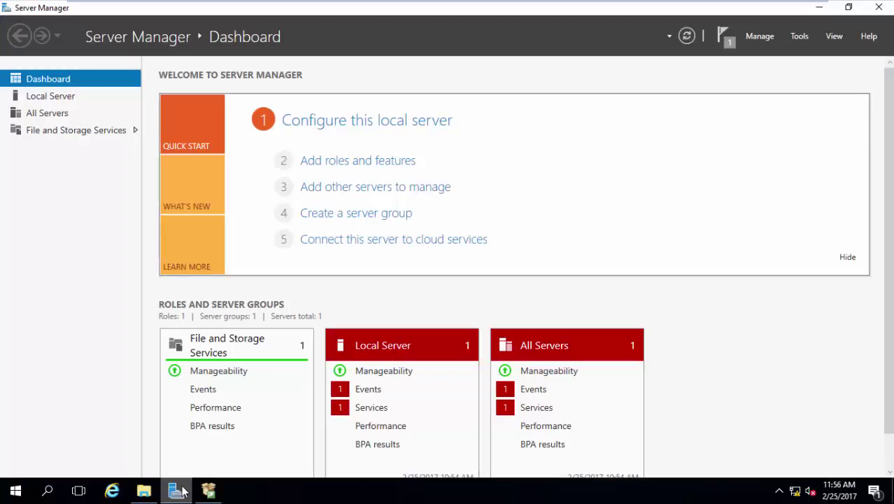
left_click(361, 162)
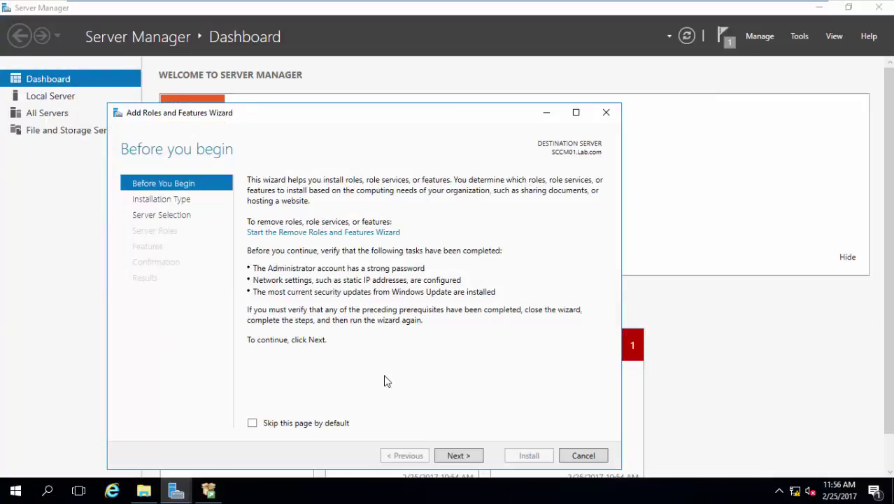
left_click(582, 455)
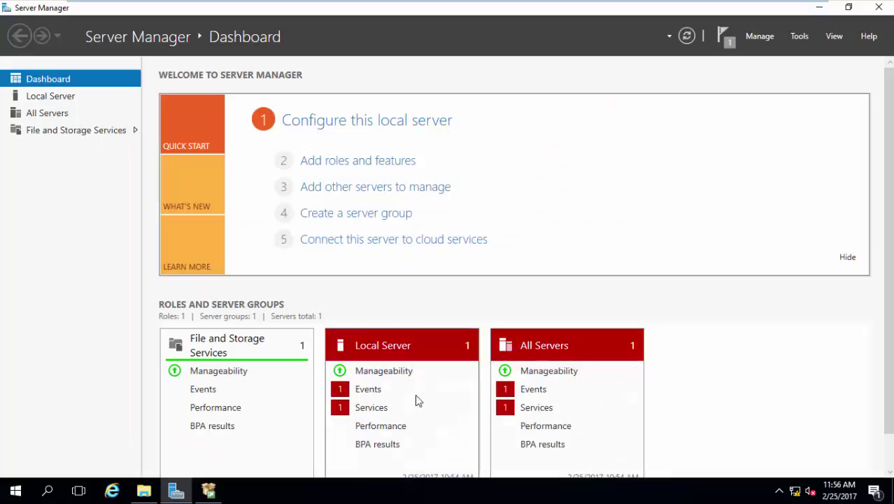
- Minimise the remote server session and search Google in Chrome for "sccm prerequisites tool"
mouse_move(614, 6)
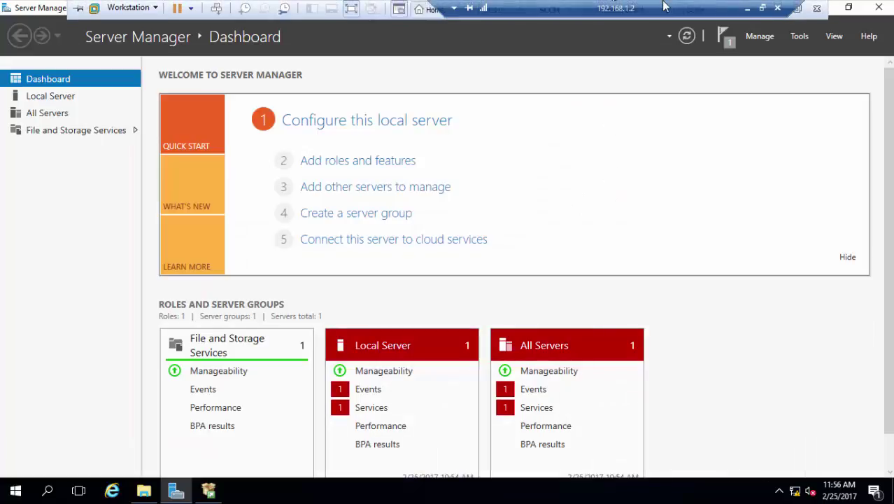
left_click(746, 9)
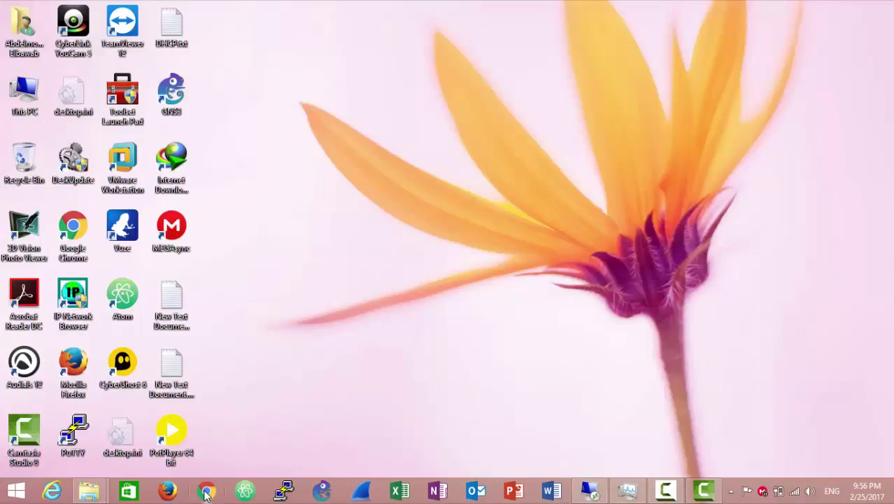
left_click(206, 491)
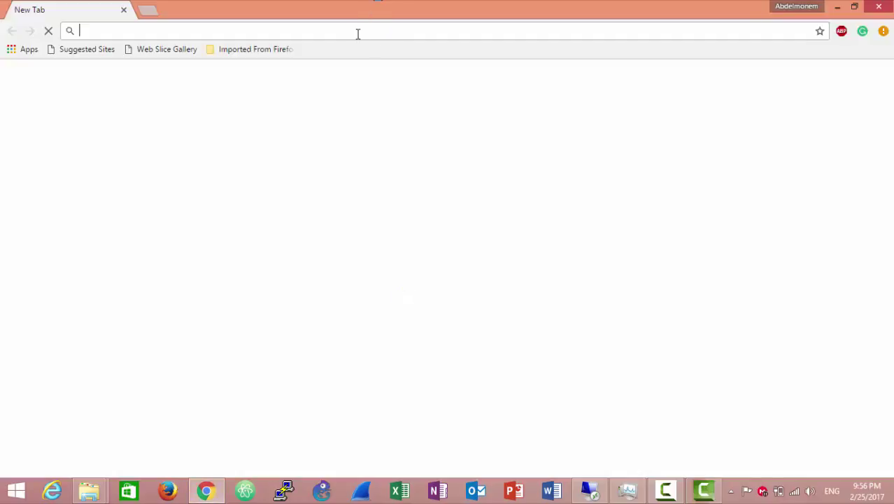
type("scc")
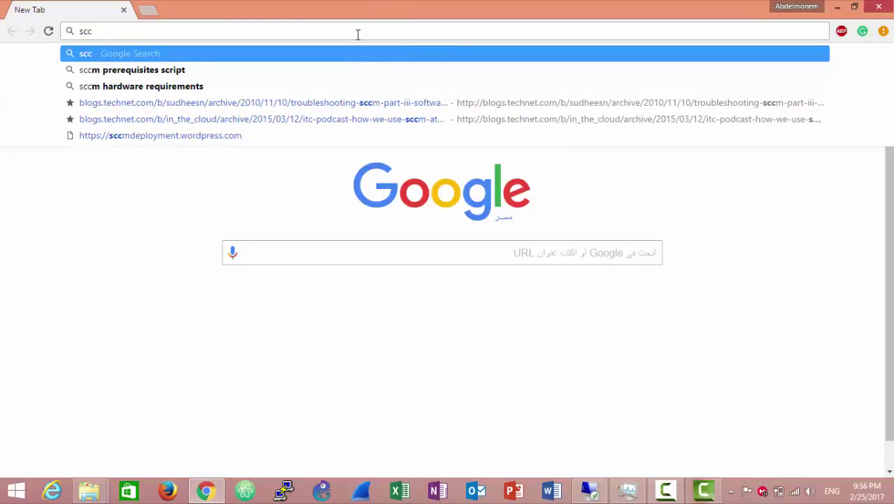
type("m prere")
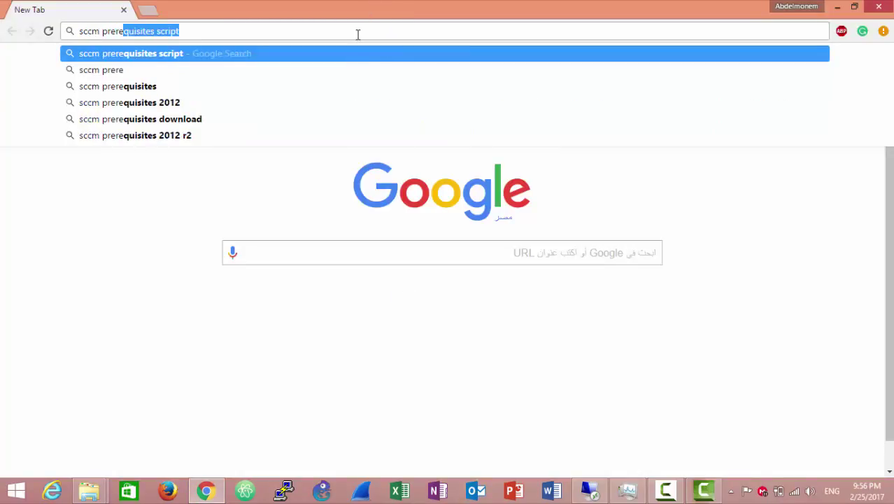
key("BackSpace")
type("quisites ")
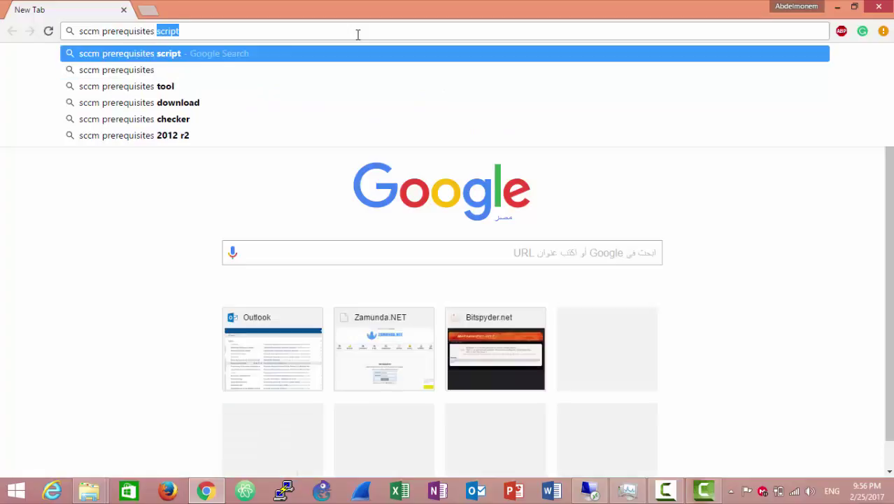
type("tool")
key("Return")
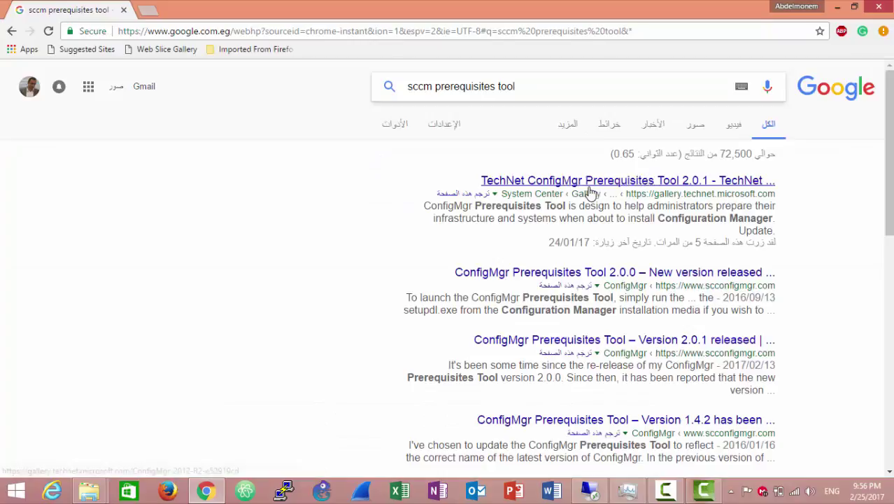
- Open the TechNet ConfigMgr Prerequisites Tool 2.0.1 search result and reload the page
left_click(593, 186)
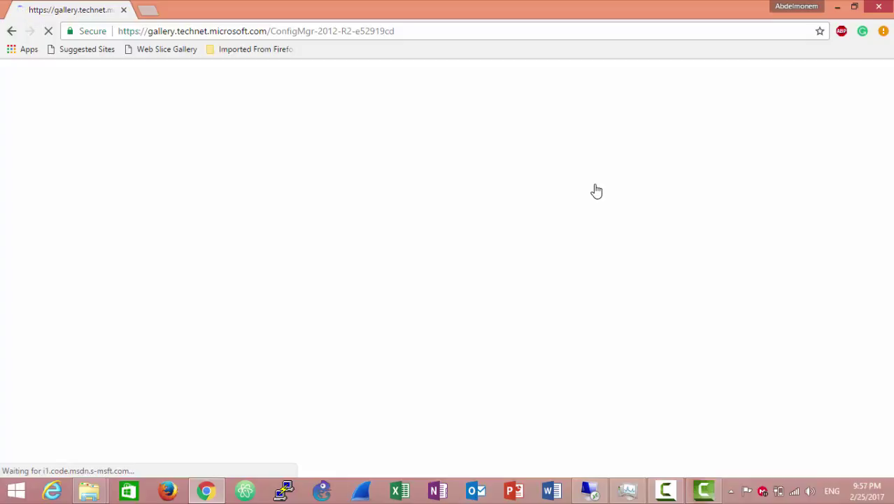
left_click(510, 31)
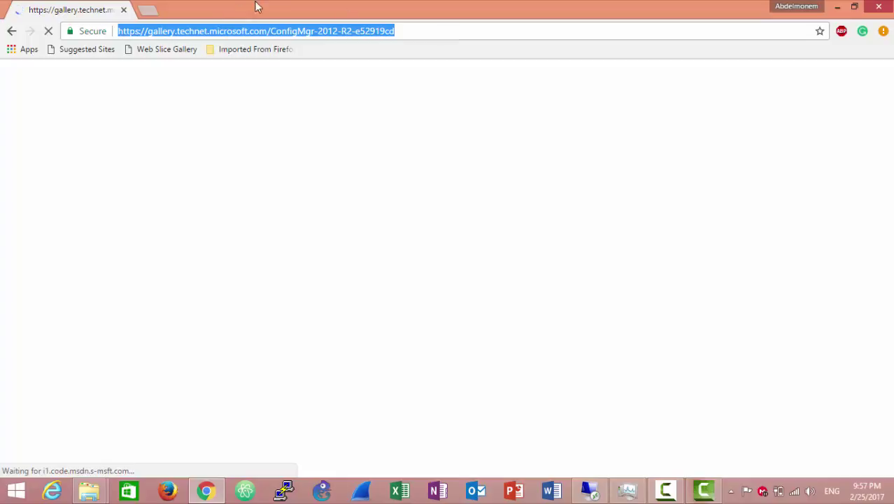
left_click(48, 32)
left_click(48, 33)
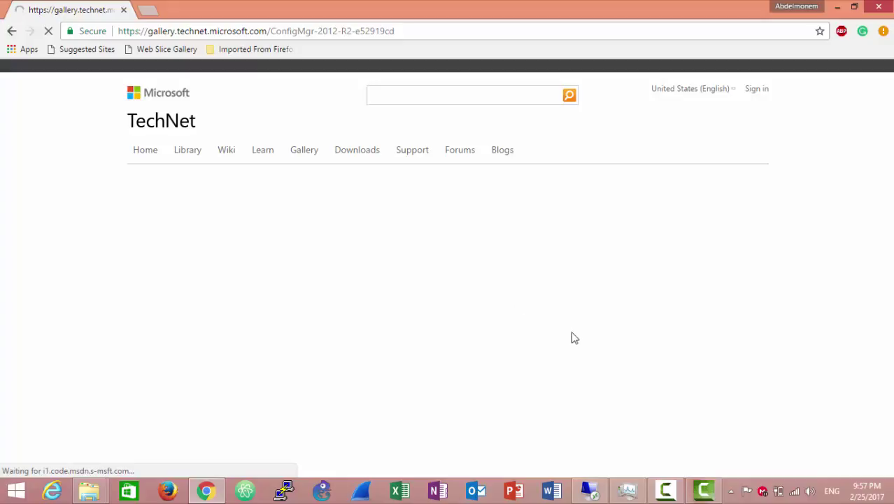
left_click(666, 489)
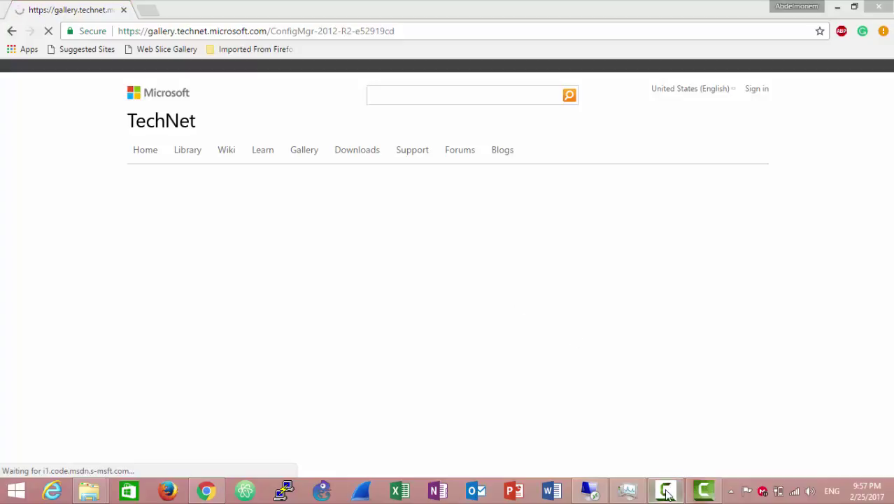
left_click(831, 433)
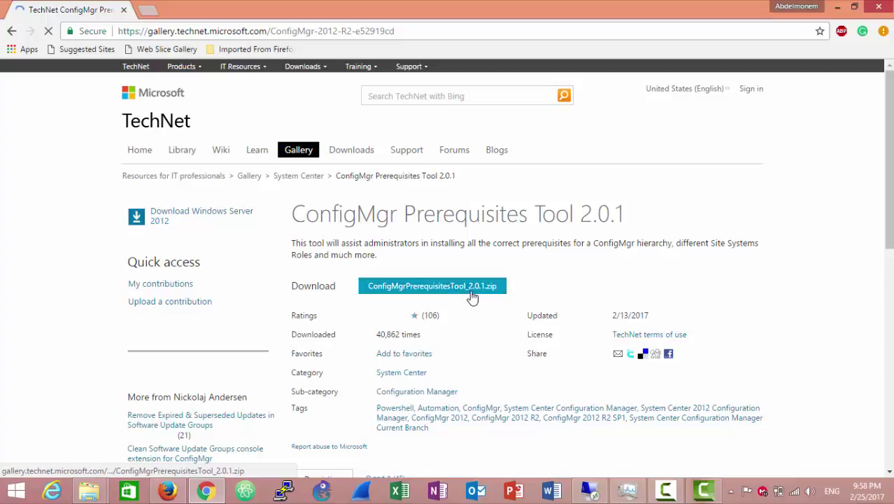
- Download ConfigMgrPrerequisitesTool_2.0.1.zip and agree to the license terms of use
triple_click(623, 313)
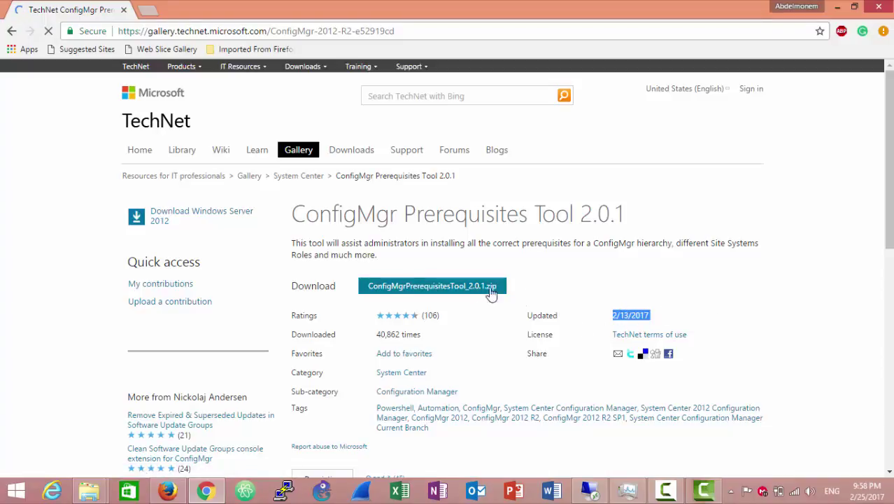
left_click(460, 293)
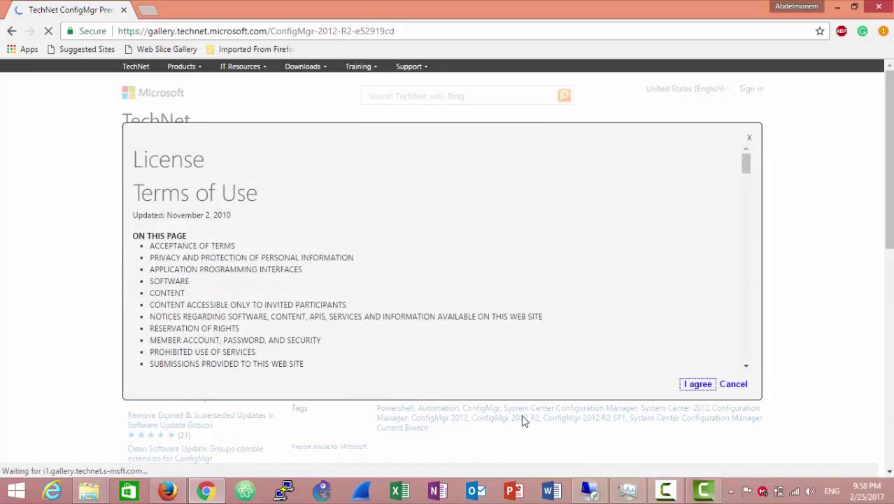
left_click(700, 392)
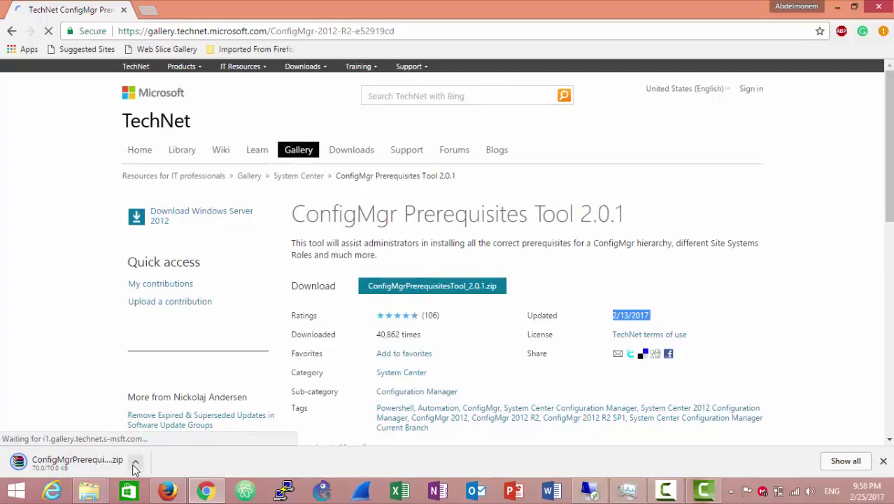
- Show the downloaded ConfigMgrPrerequisitesTool_2.0.1.zip in its folder
left_click(133, 464)
left_click(173, 417)
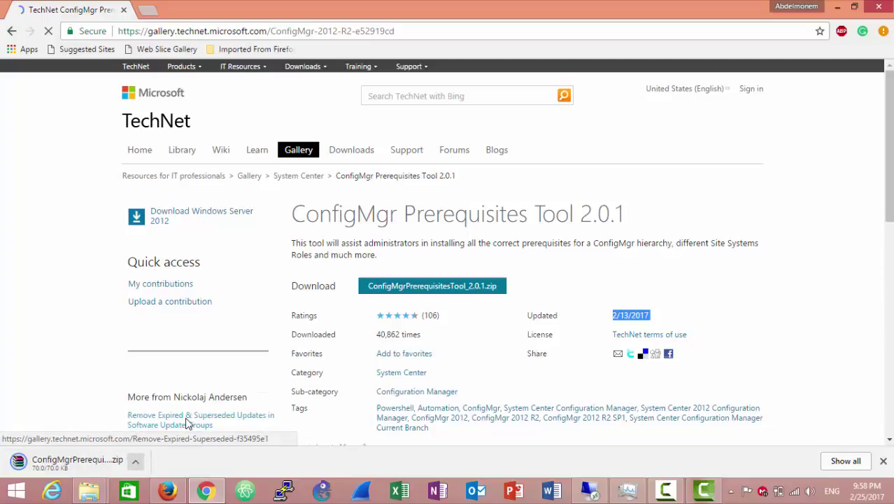
left_click(136, 463)
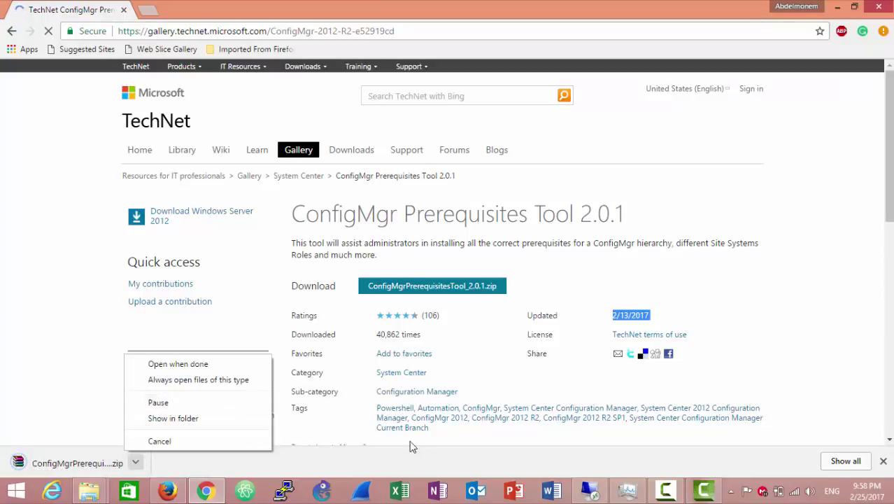
left_click(231, 419)
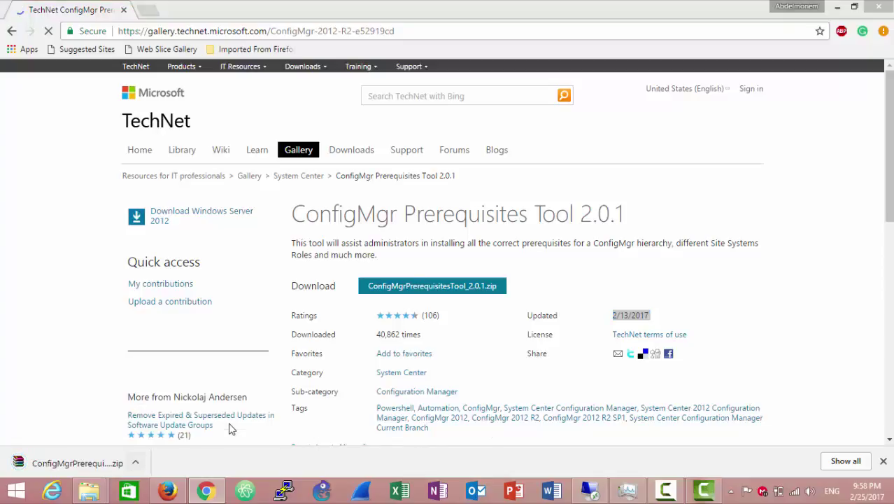
left_click(629, 491)
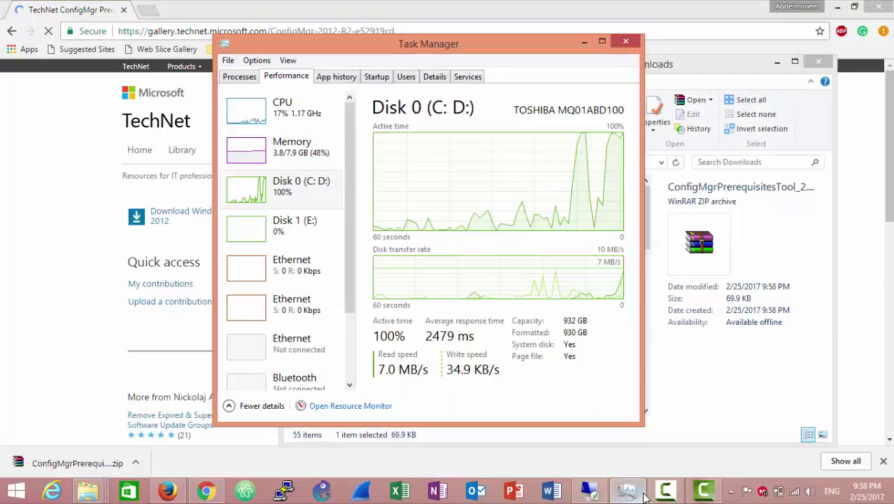
left_click(644, 493)
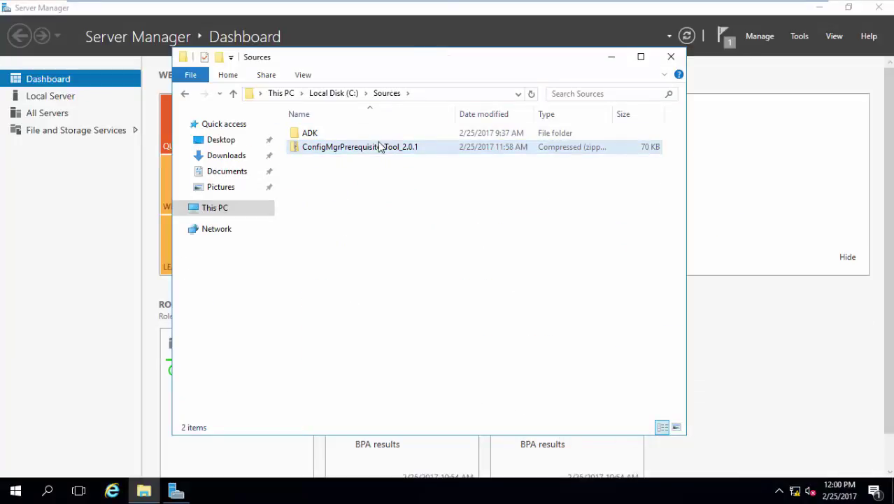
- Copy all three files from the ConfigMgrPrerequisitesTool_2.0.1 archive into the server's C:\Sources folder
left_click(380, 146)
double_click(380, 146)
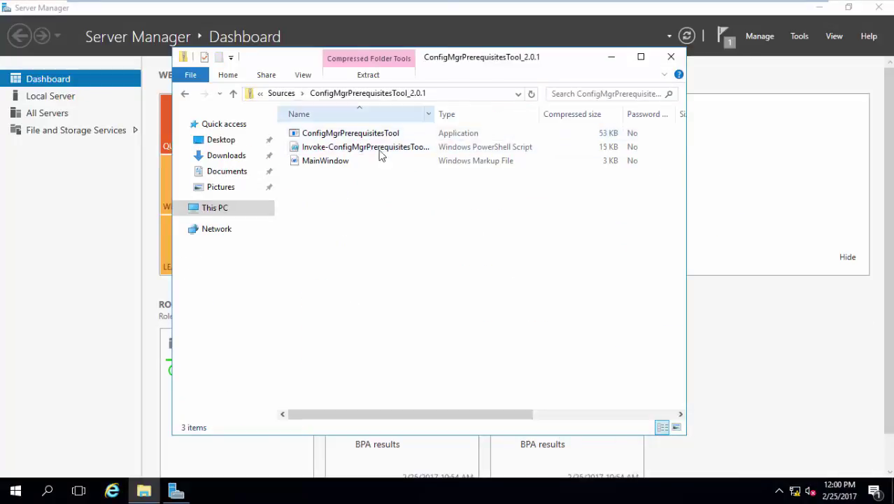
left_click_drag(371, 189, 342, 133)
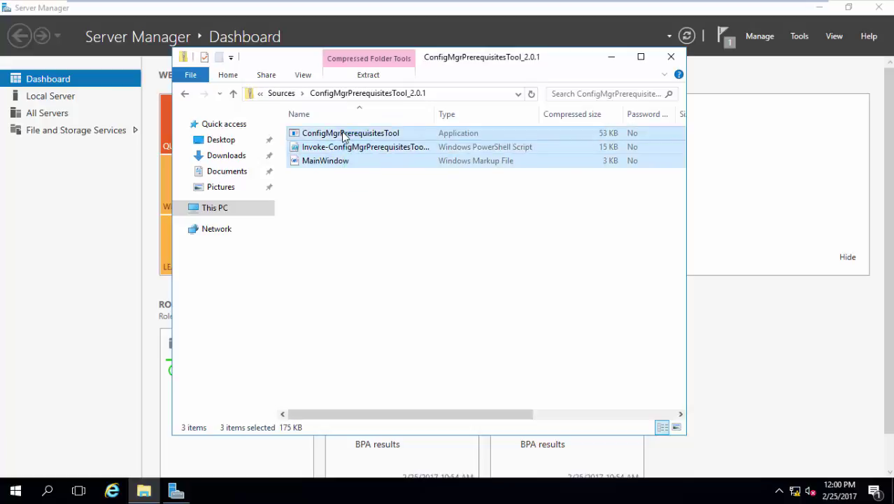
left_click(282, 93)
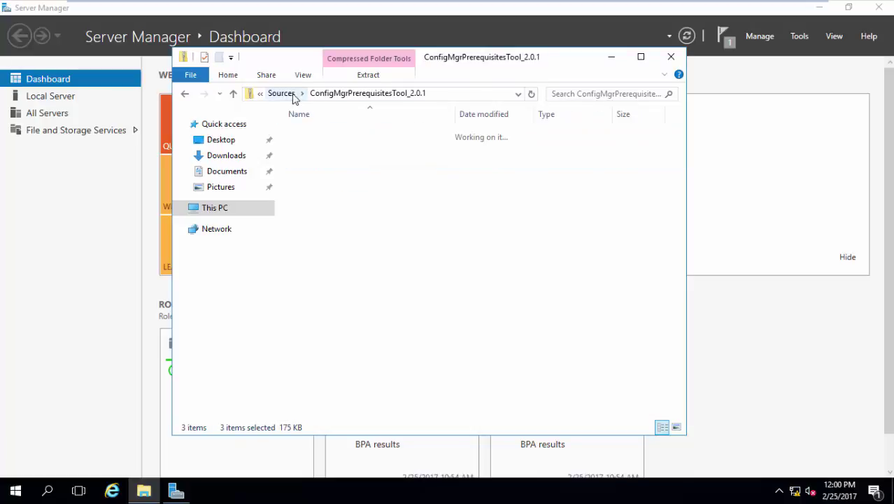
left_click(387, 269)
key("ctrl+v")
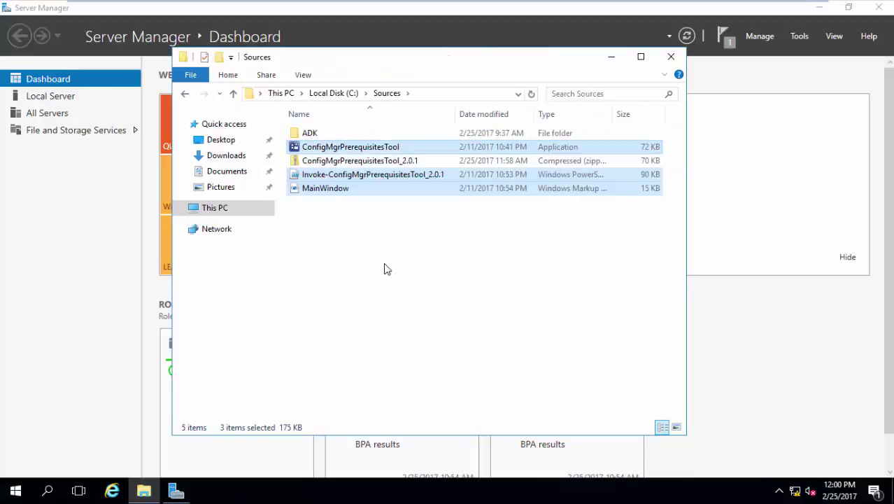
- Create a new folder named "pereq" in C:\Sources
left_click(236, 78)
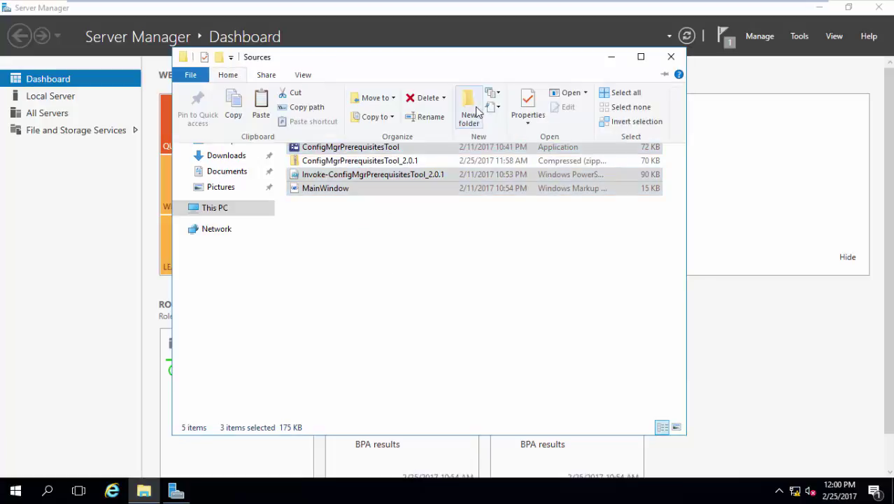
type("P")
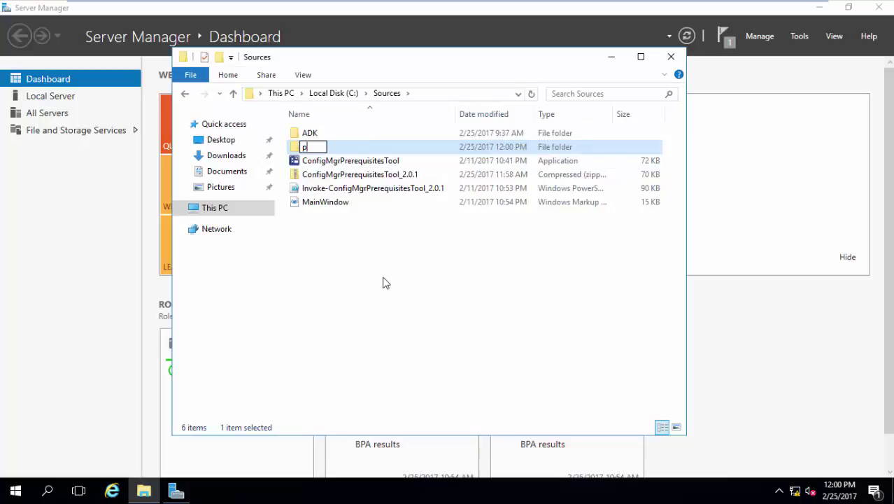
type("ere")
key("Tab")
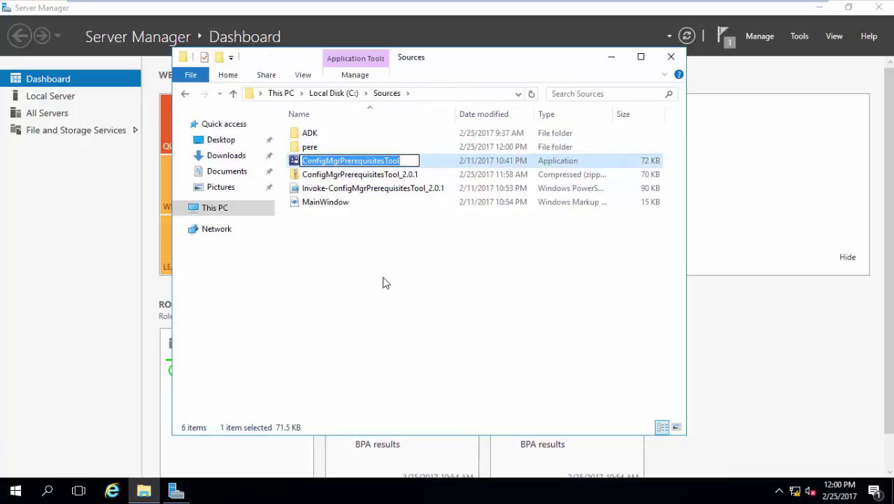
key("shift+Tab")
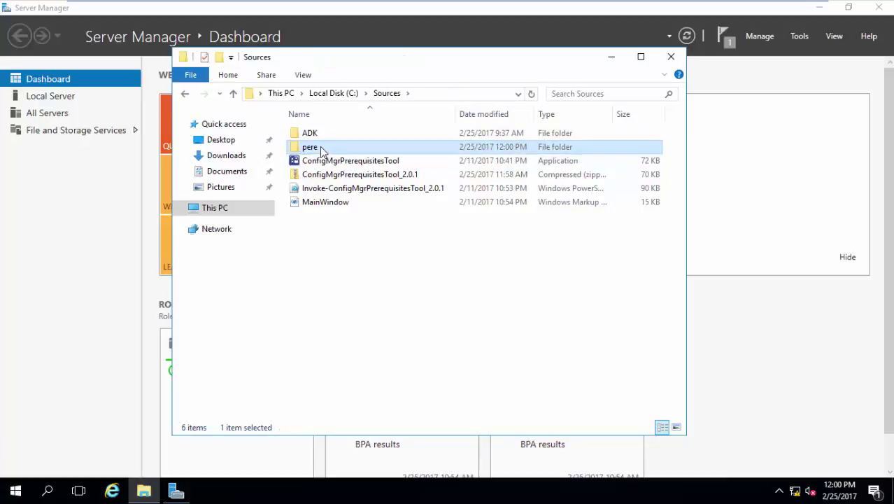
left_click(319, 146)
type("1")
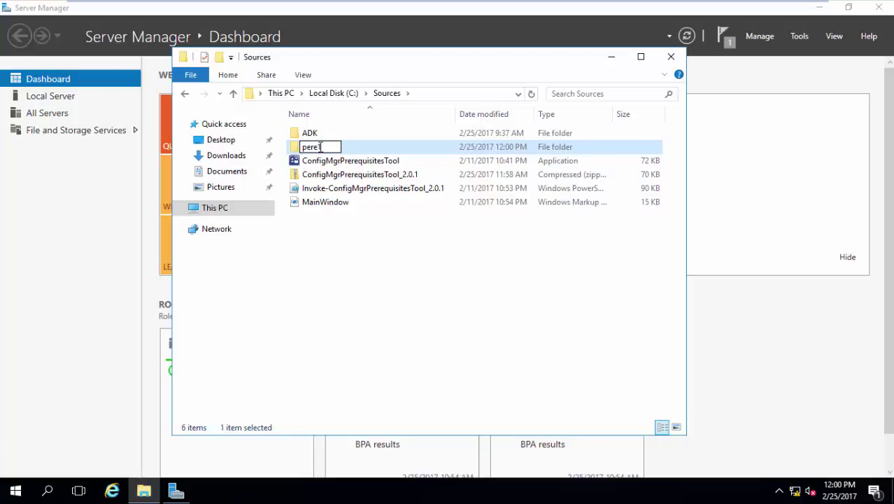
type("q")
key("Return")
- Move the ConfigMgrPrerequisitesTool, Invoke-ConfigMgrPrerequisitesTool_2.0.1 and MainWindow files into the pereq folder and open that folder
key("Down")
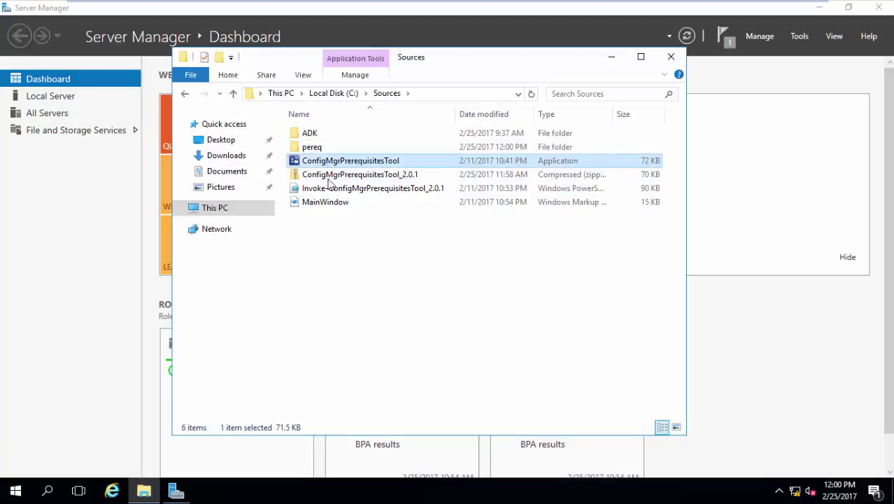
left_click(334, 188, "ctrl")
left_click(332, 201, "ctrl")
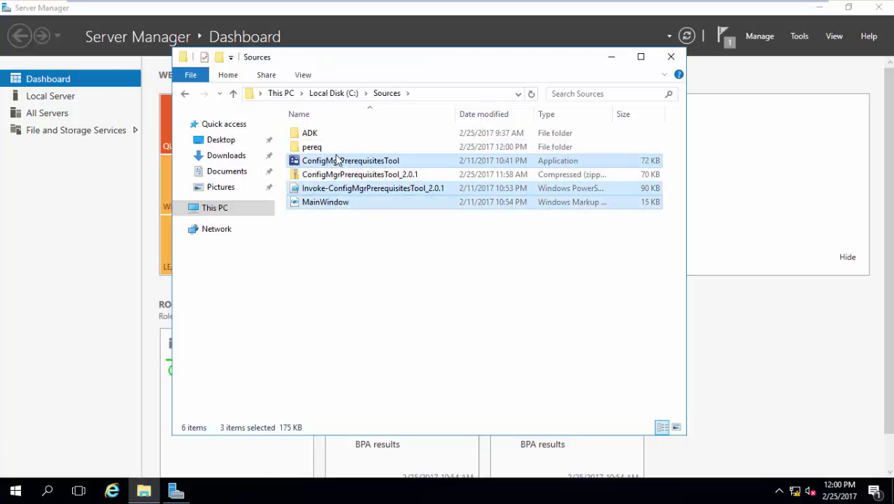
left_click_drag(337, 161, 332, 146)
double_click(332, 146)
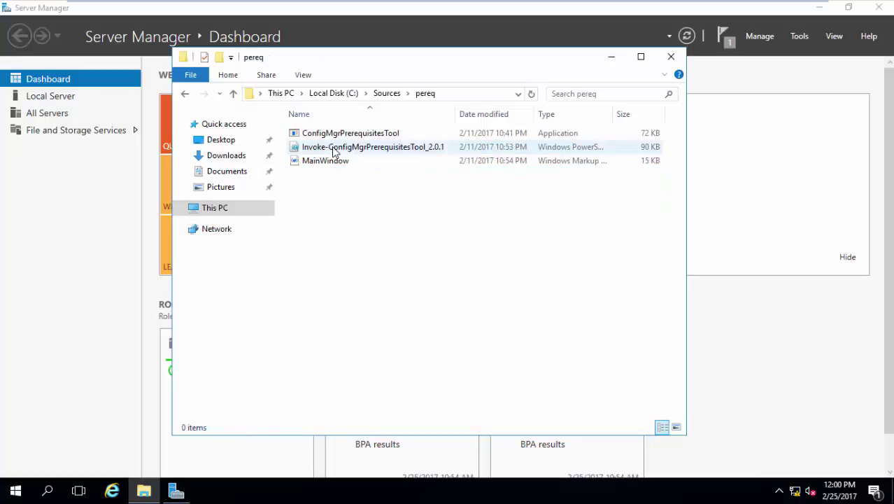
- Try to launch ConfigMgrPrerequisitesTool from the pereq folder, and close its console window
left_click(350, 137)
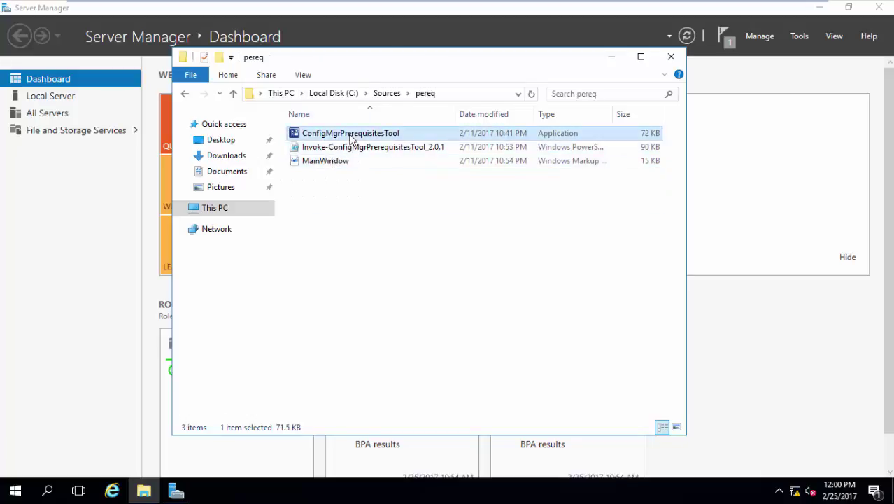
double_click(351, 137)
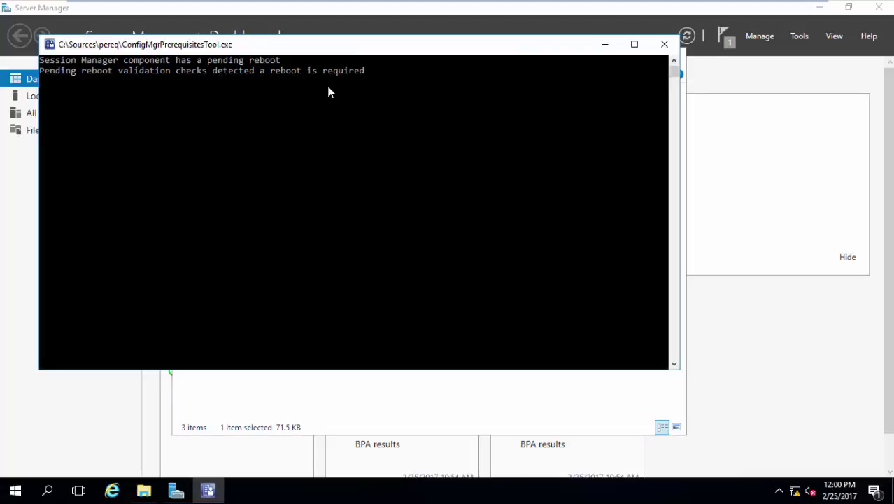
left_click(663, 46)
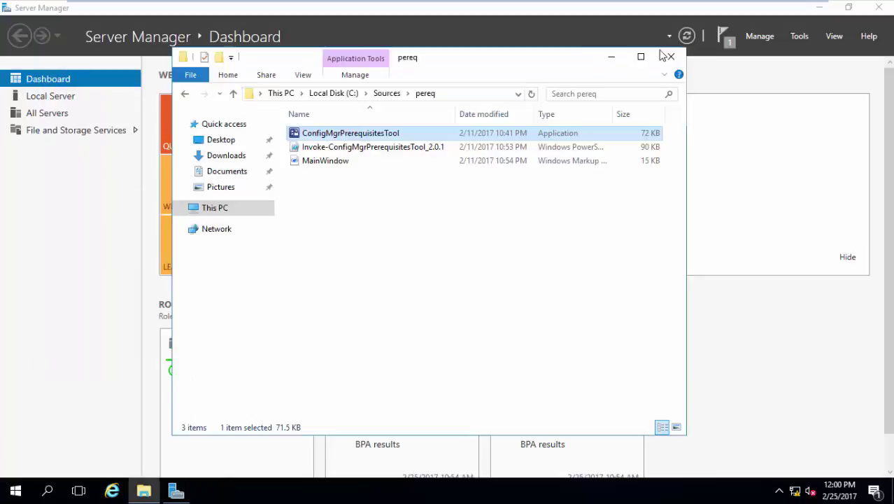
- Restart the server, giving Other (Unplanned) as the reason
left_click(3, 497)
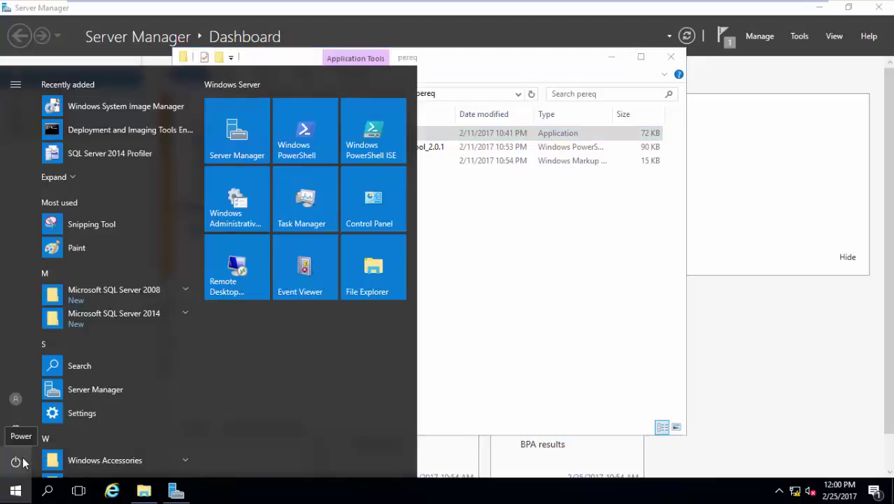
left_click(15, 462)
left_click(35, 428)
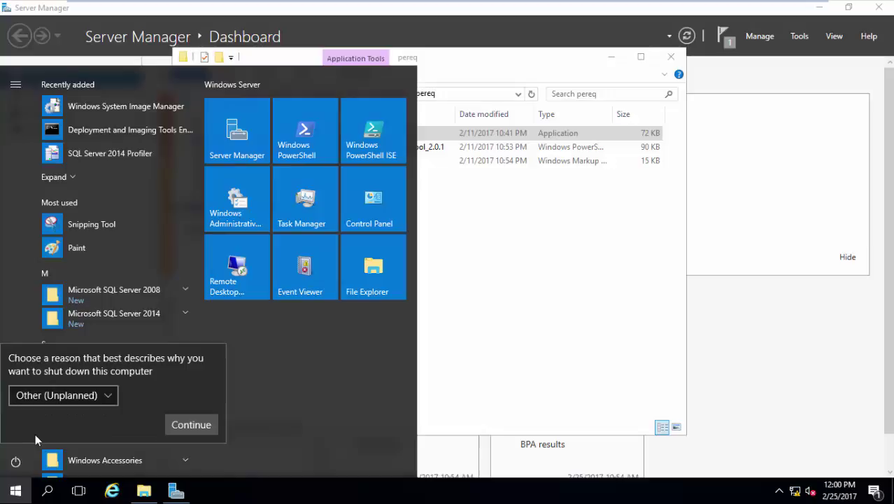
left_click(207, 424)
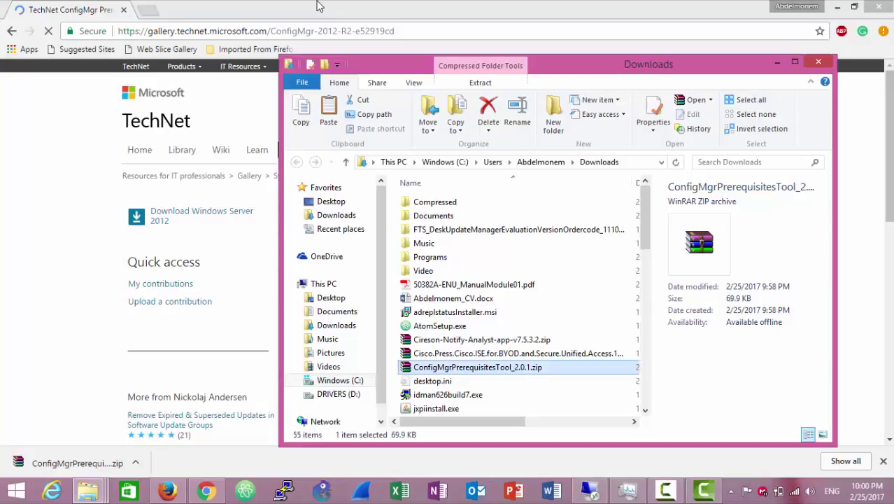
left_click(321, 8)
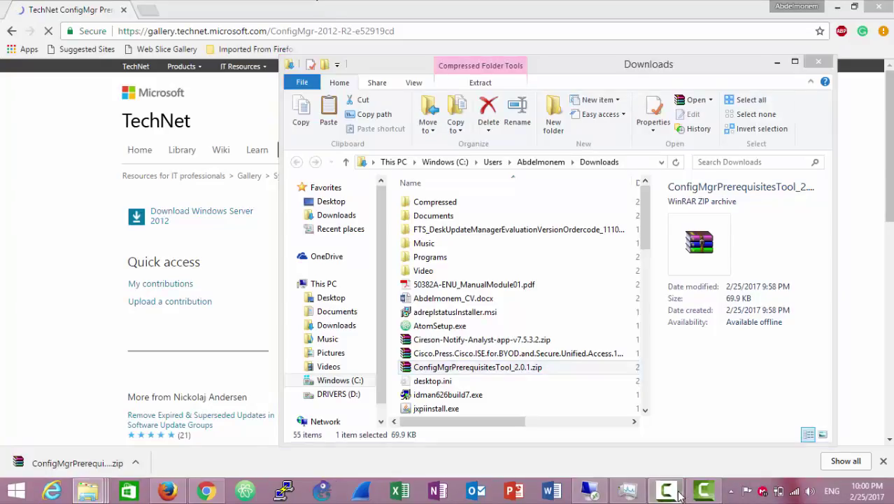
left_click(669, 491)
left_click(828, 419)
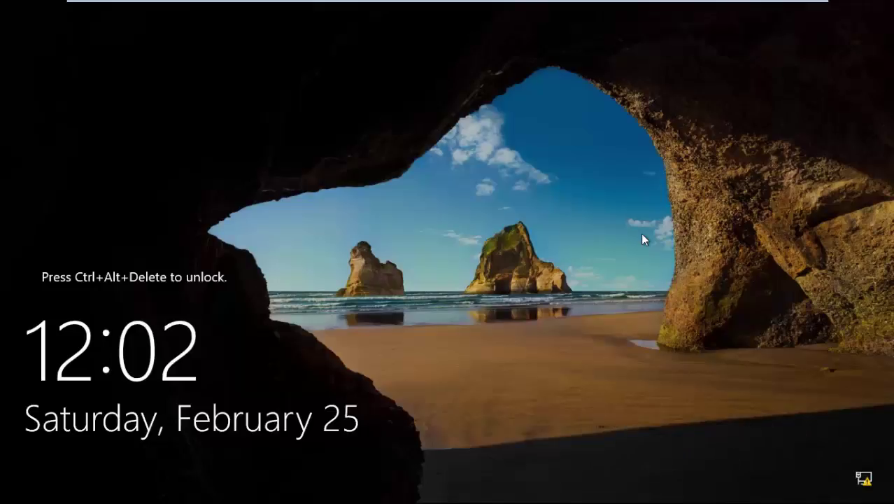
- Unlock the server and sign in to the Administrator account with the account password
key("ctrl+alt+Delete")
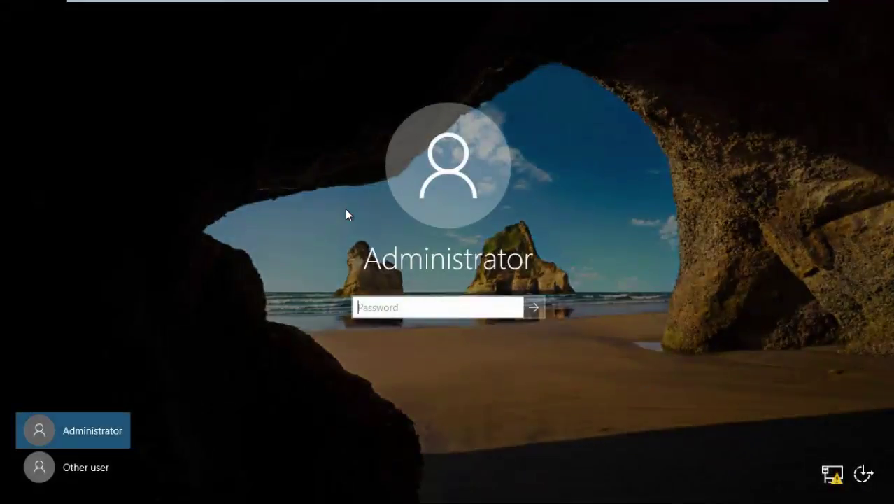
type("********")
key("Return")
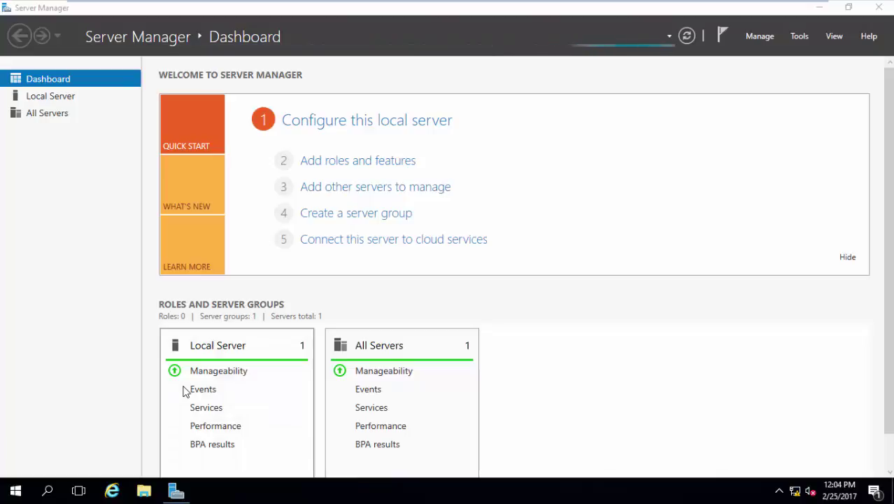
- Launch ConfigMgrPrerequisitesTool from C:\Sources\pereq and minimize the File Explorer windows
double_click(144, 491)
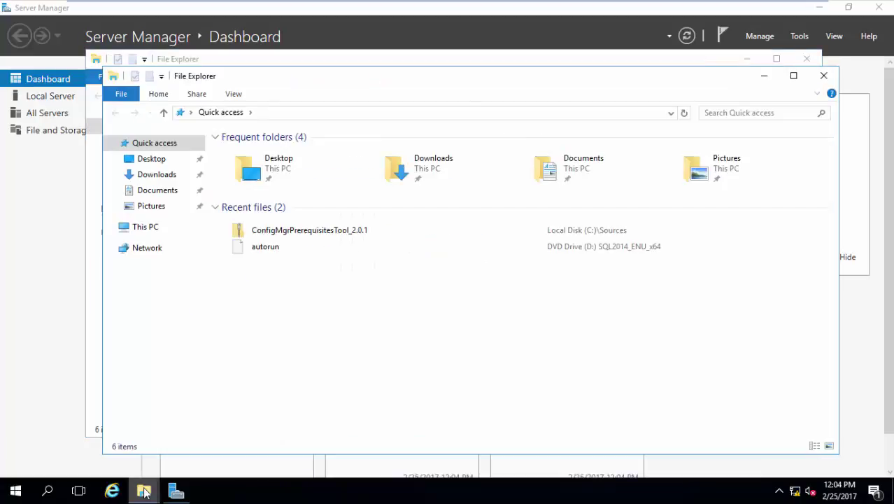
left_click(182, 228)
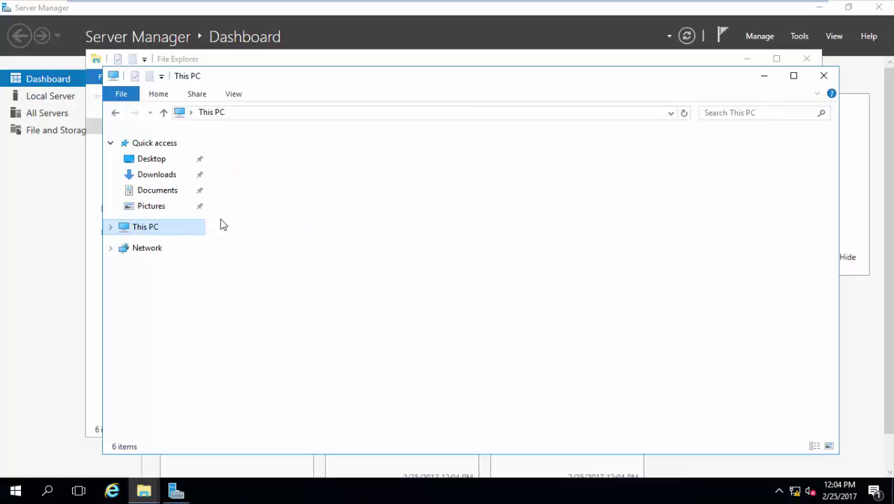
double_click(314, 246)
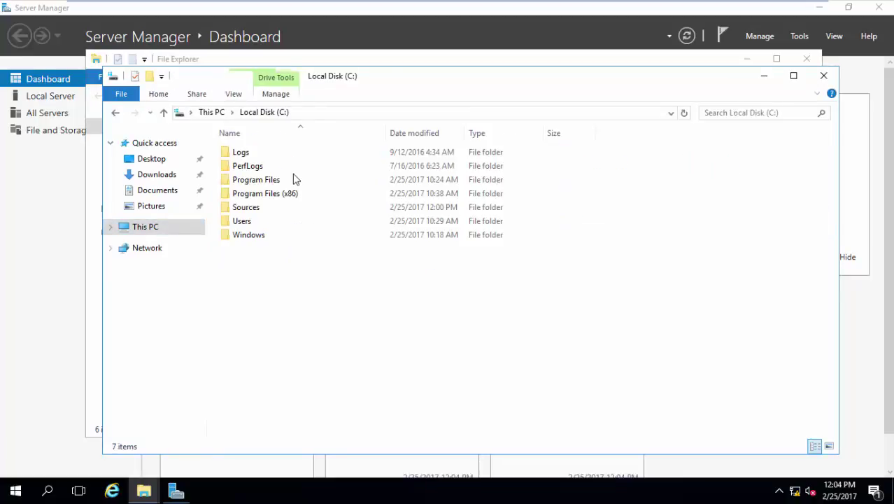
double_click(276, 207)
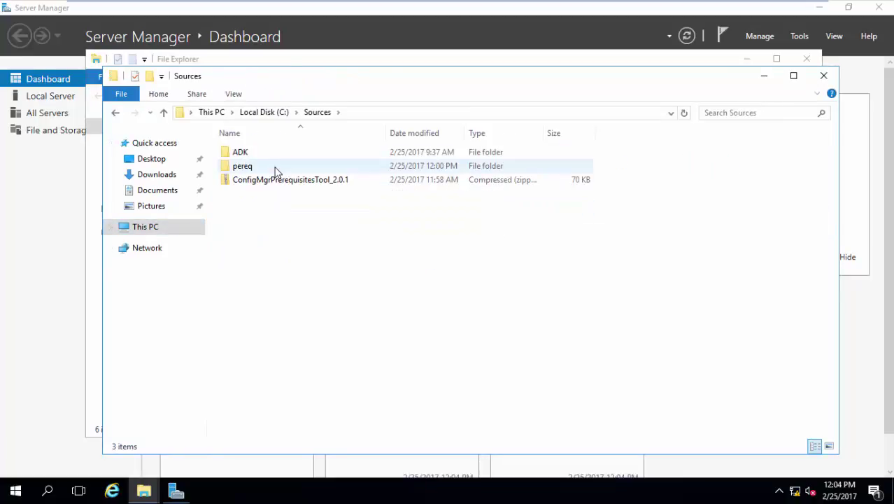
double_click(276, 168)
left_click(284, 153)
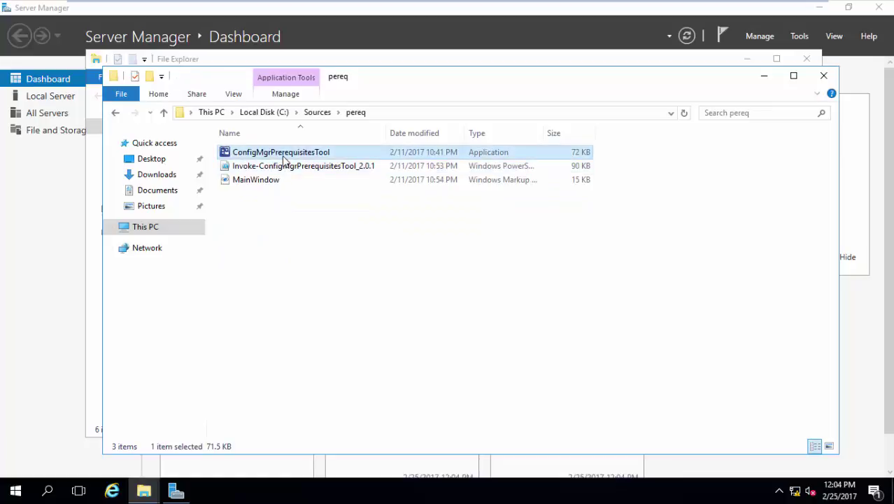
double_click(284, 154)
left_click(763, 75)
left_click(749, 62)
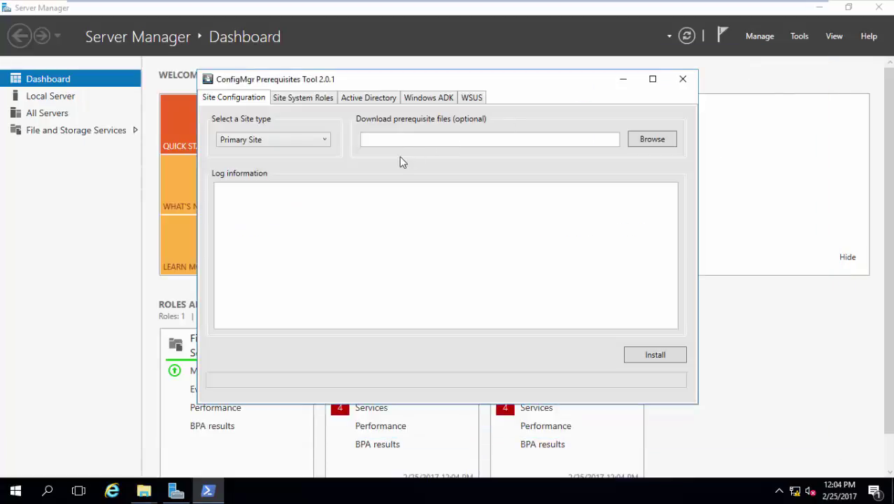
- Choose Primary Site as the site type and Management Point as the site system role in the prerequisites tool
left_click(313, 142)
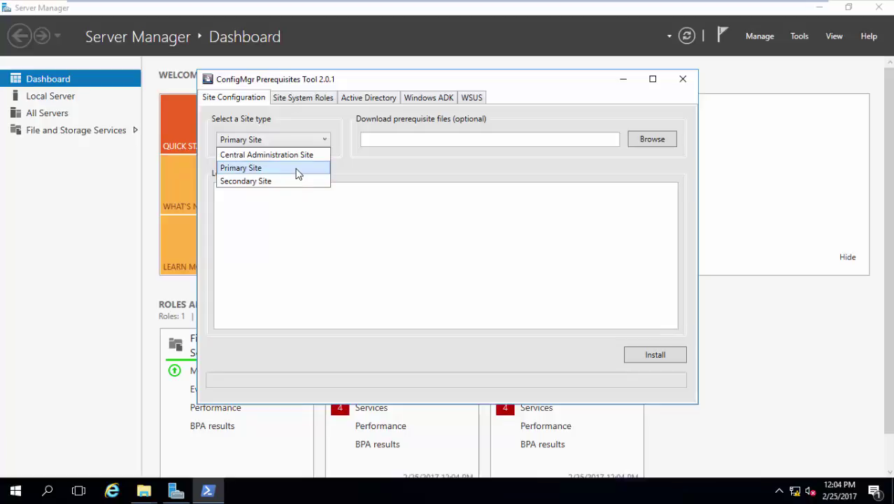
left_click(297, 170)
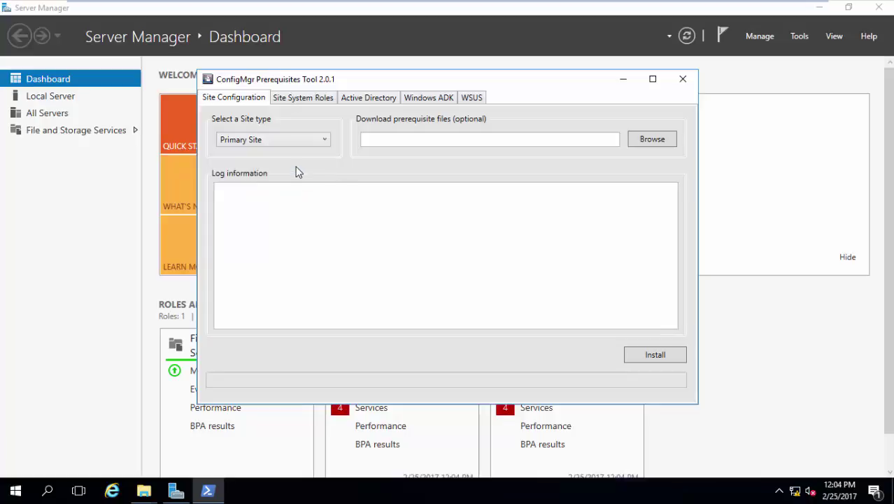
left_click(318, 102)
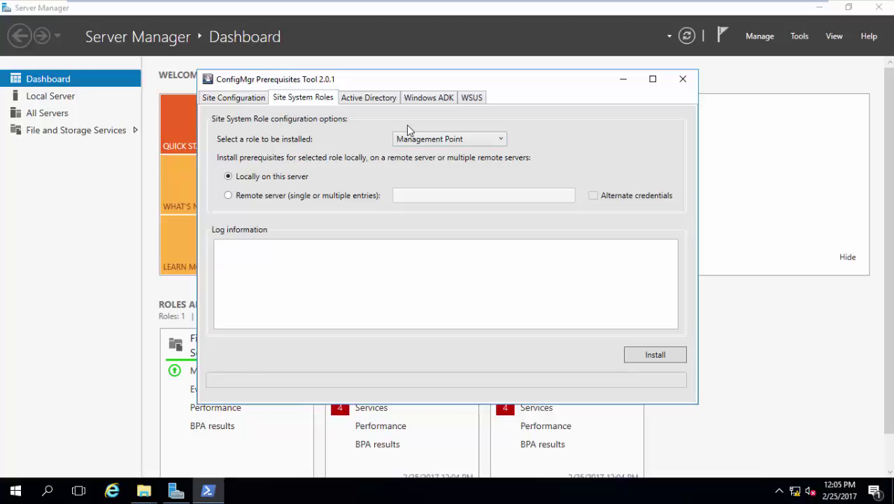
left_click(436, 140)
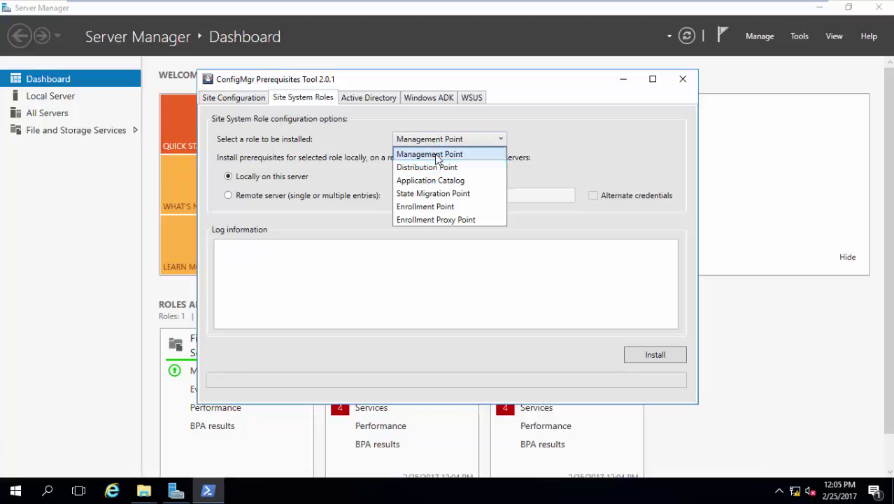
left_click(436, 155)
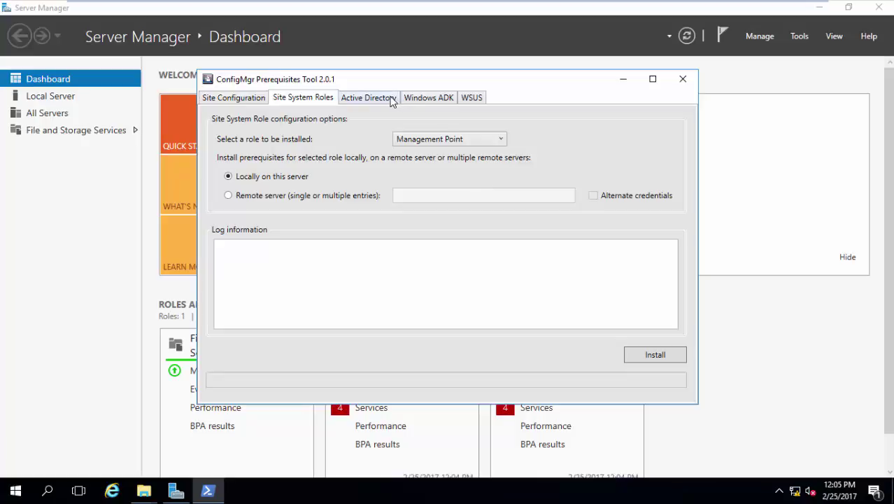
- Review the Active Directory, Windows ADK and WSUS settings, selecting the offline installation option for the Windows ADK
left_click(392, 99)
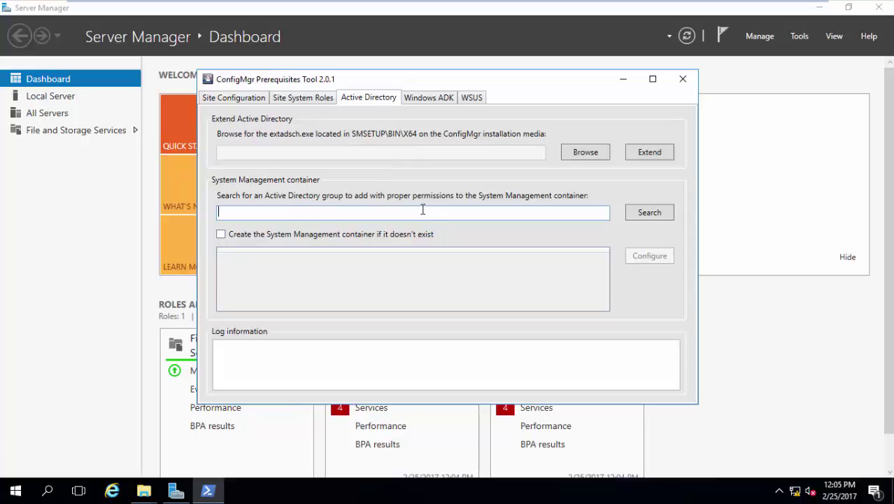
left_click(442, 101)
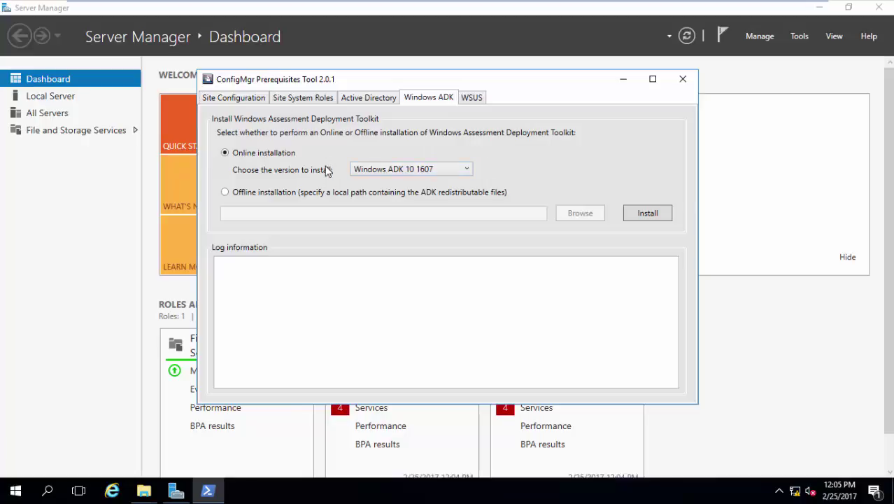
left_click(462, 197)
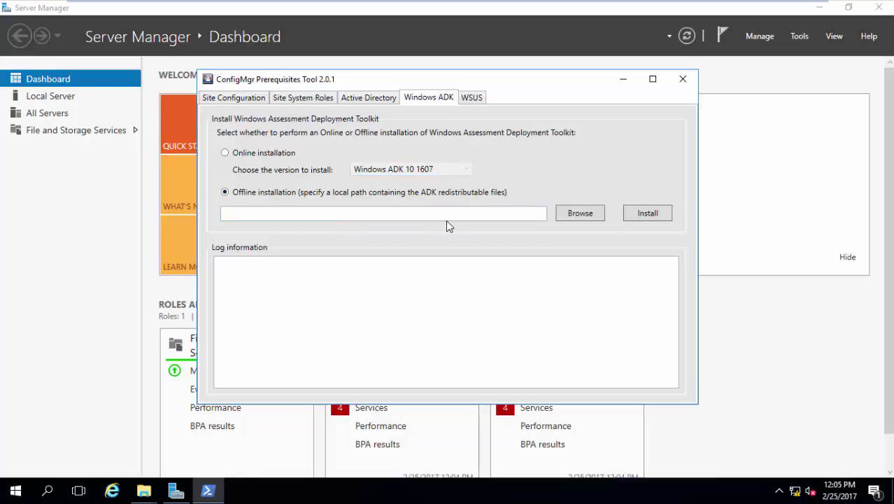
left_click(479, 99)
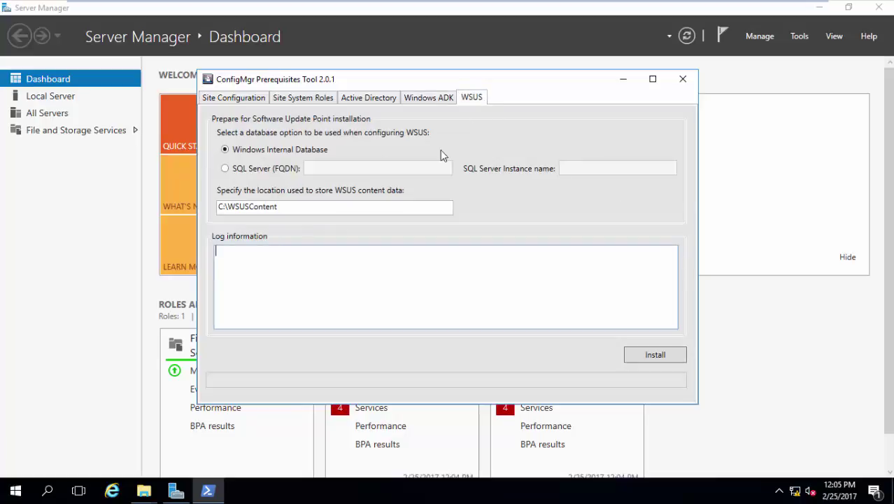
- Start installing the Primary Site prerequisites from the site configuration, leaving the optional prerequisite files download path empty
left_click(235, 98)
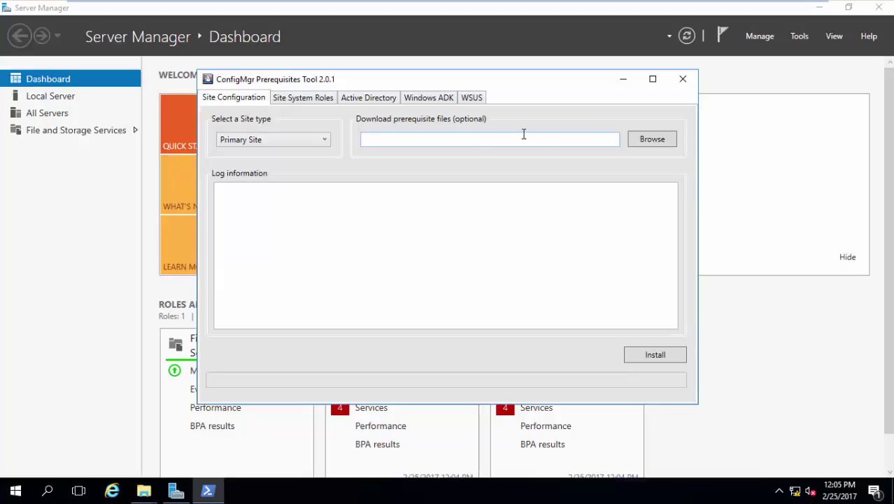
left_click(649, 139)
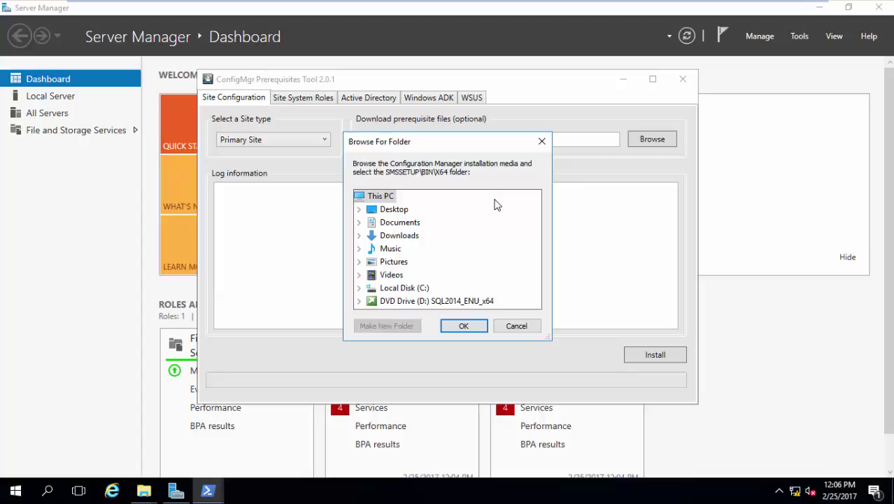
left_click(516, 326)
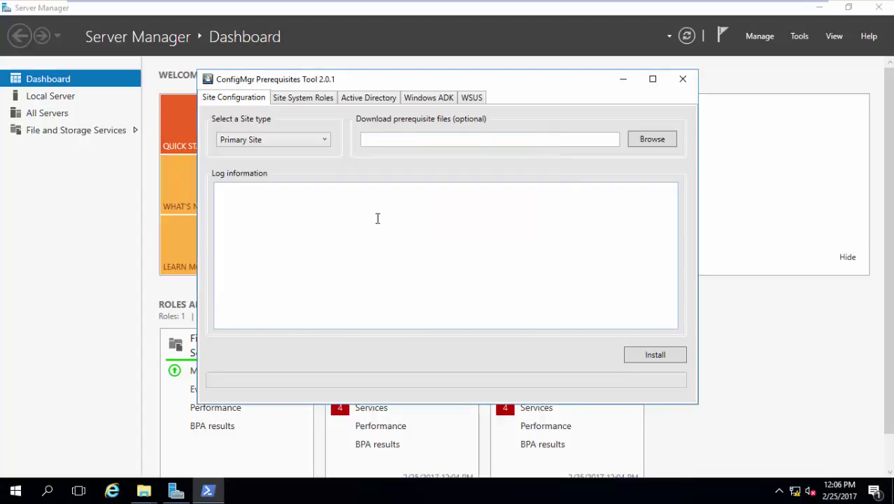
left_click(641, 359)
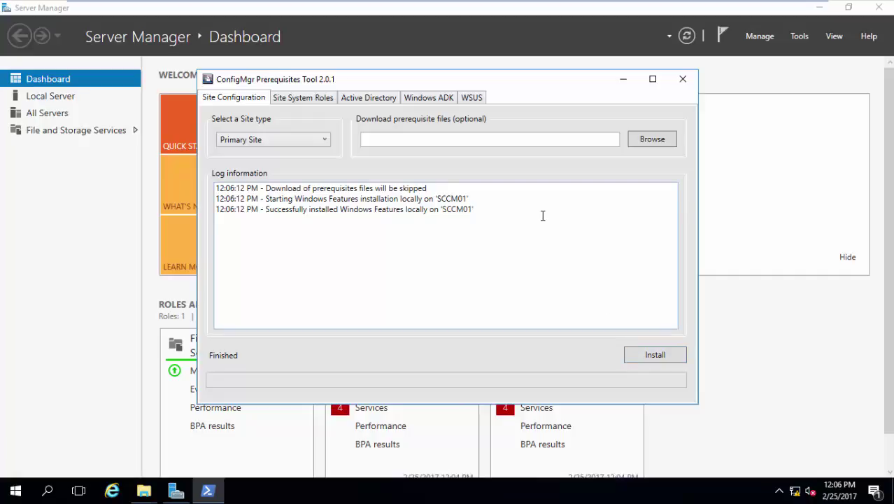
left_click(644, 358)
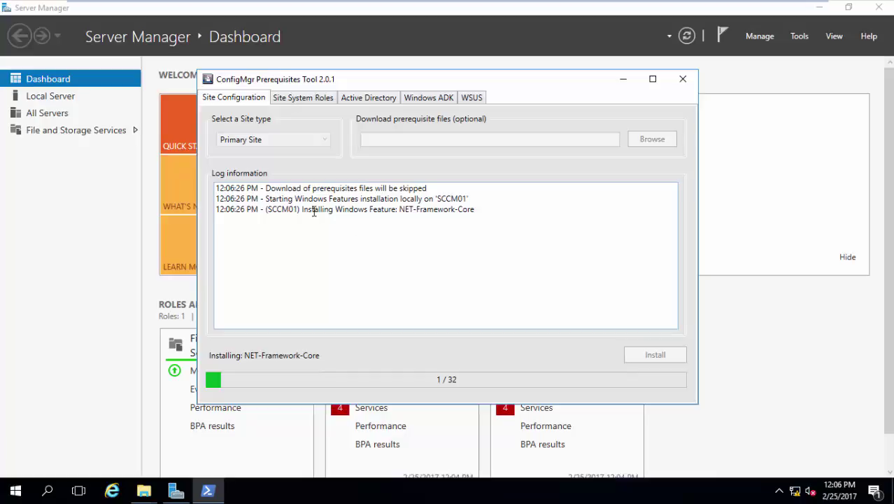
left_click_drag(310, 210, 470, 218)
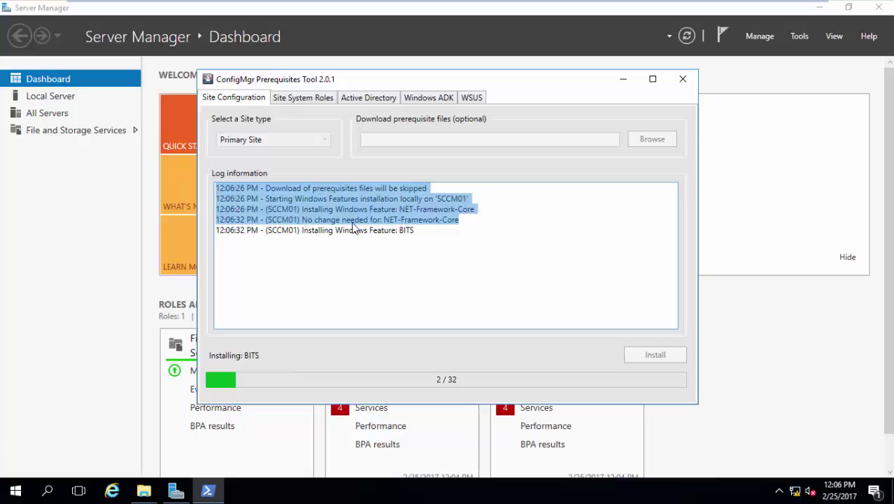
left_click(348, 230)
left_click(432, 231, "shift")
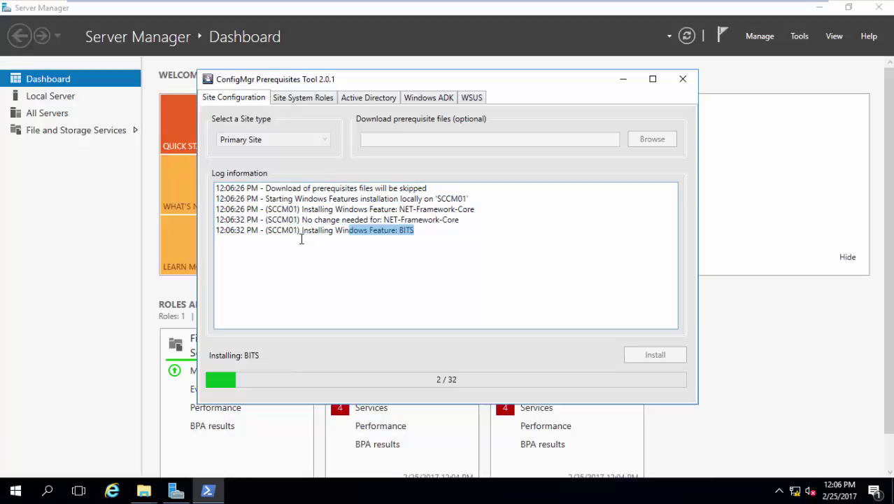
left_click_drag(302, 238, 393, 260)
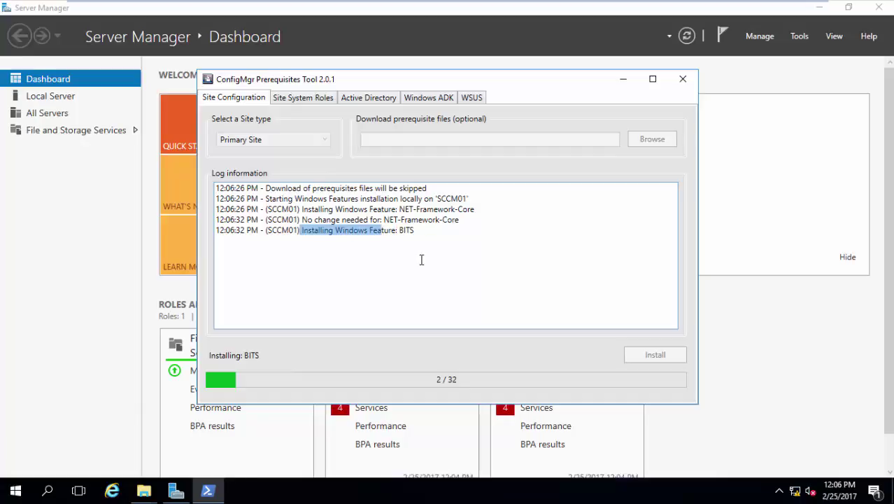
mouse_move(340, 7)
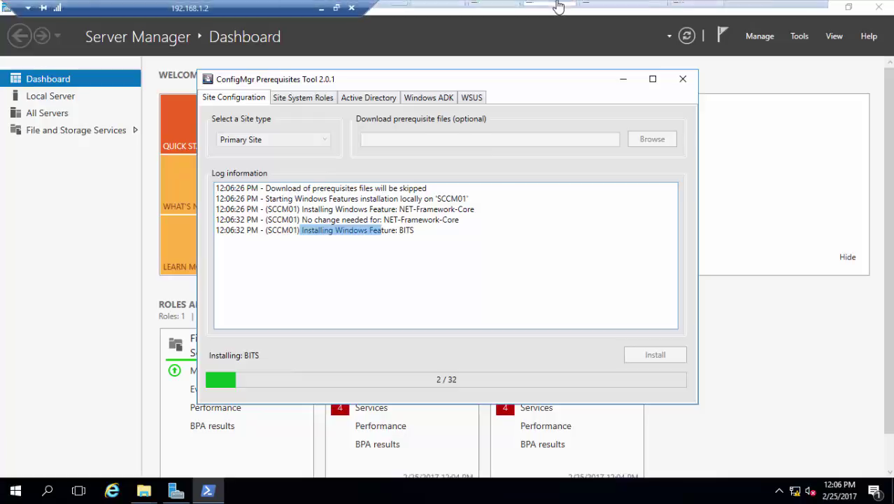
left_click(321, 8)
left_click(665, 490)
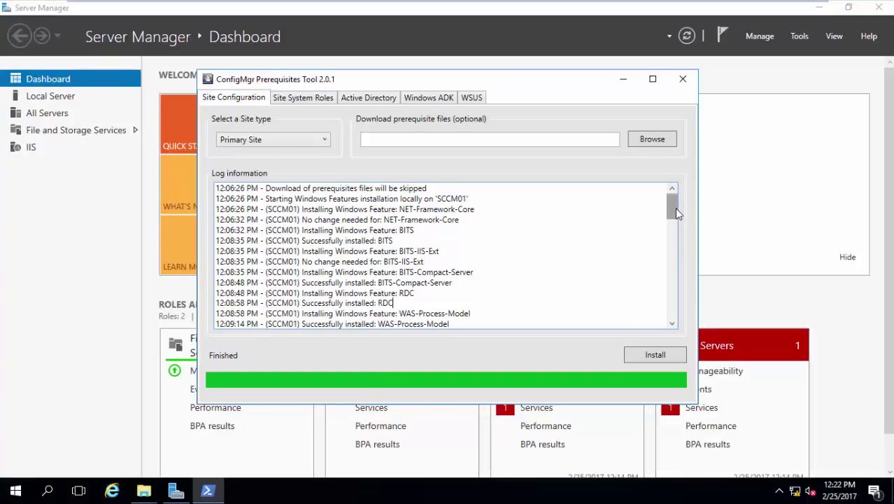
- Review the prerequisites installation log to its end and check the Windows Server Update Services console, closing the console and minimizing the tool
left_click_drag(674, 208, 664, 323)
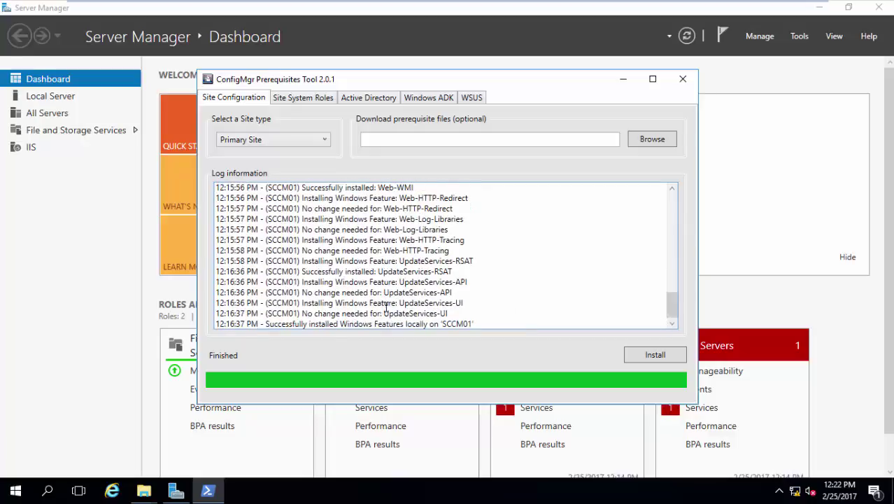
left_click_drag(390, 293, 427, 297)
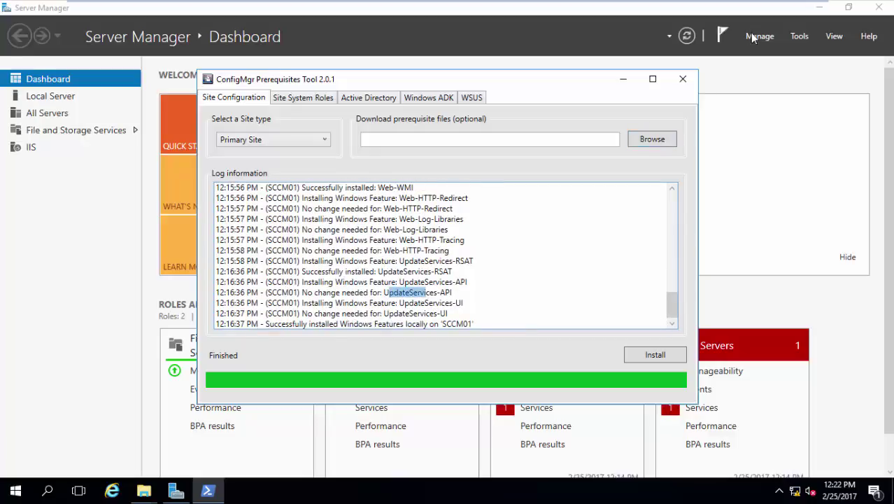
left_click(799, 36)
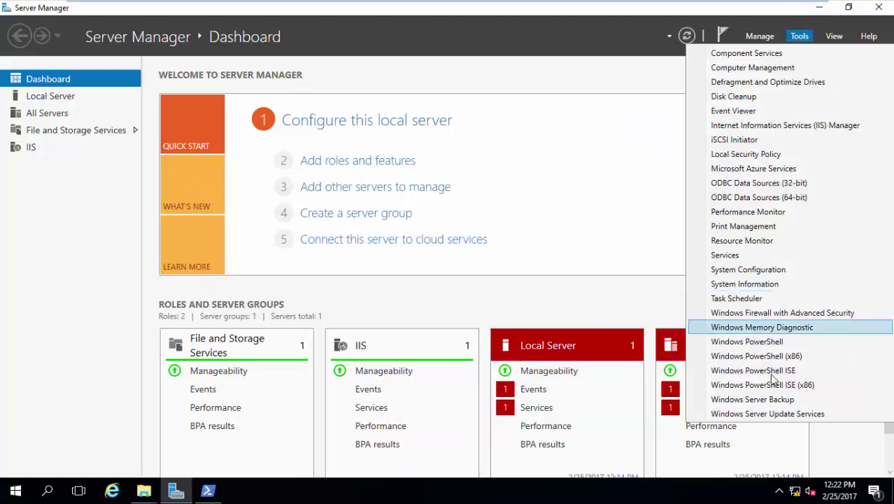
left_click(815, 414)
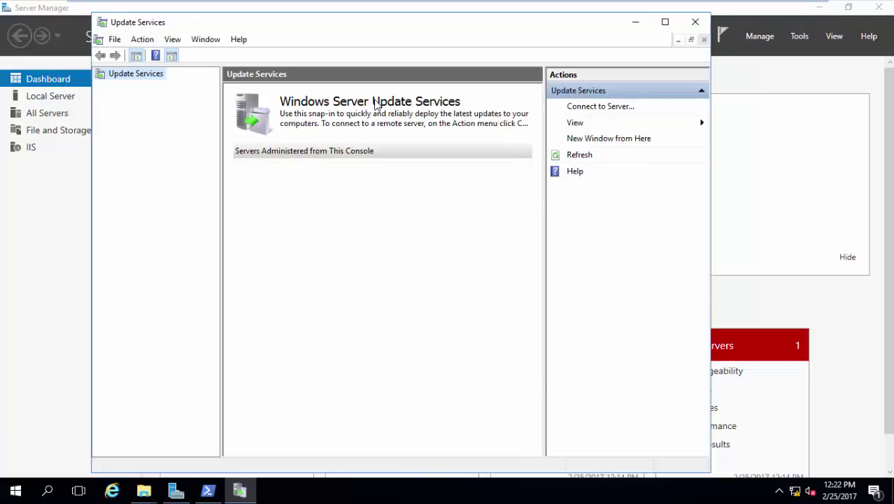
left_click(695, 26)
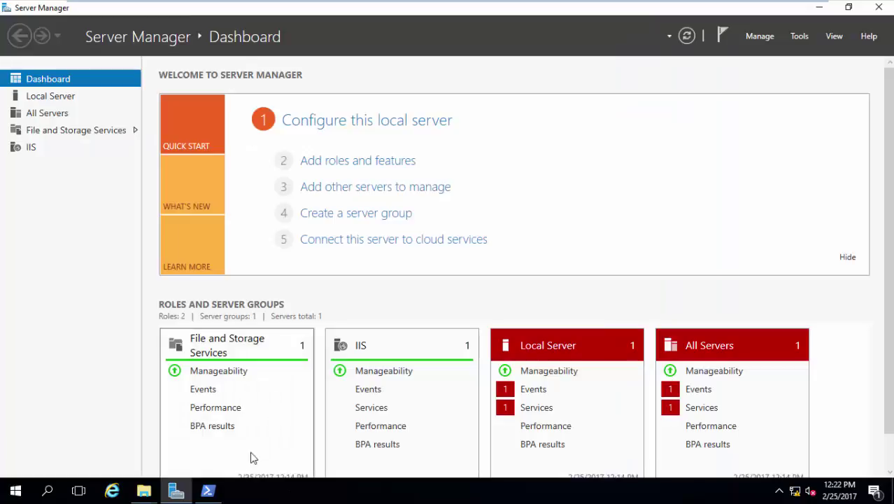
left_click(214, 493)
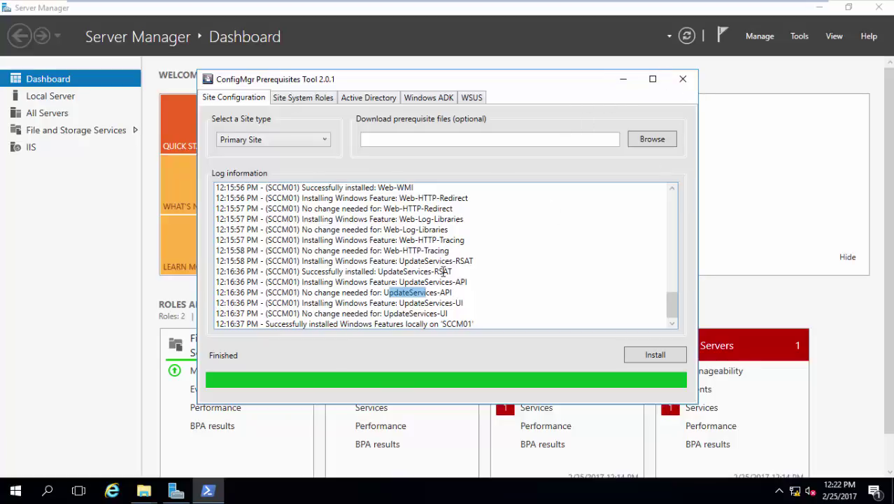
left_click(624, 78)
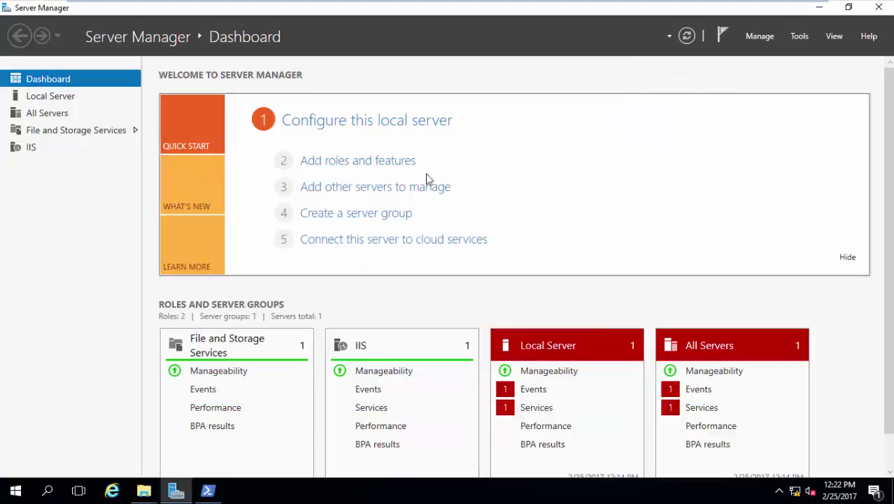
- Start adding roles and features on SCCM01.Lab.com and select the Windows Server Update Services role with its required features
left_click(398, 162)
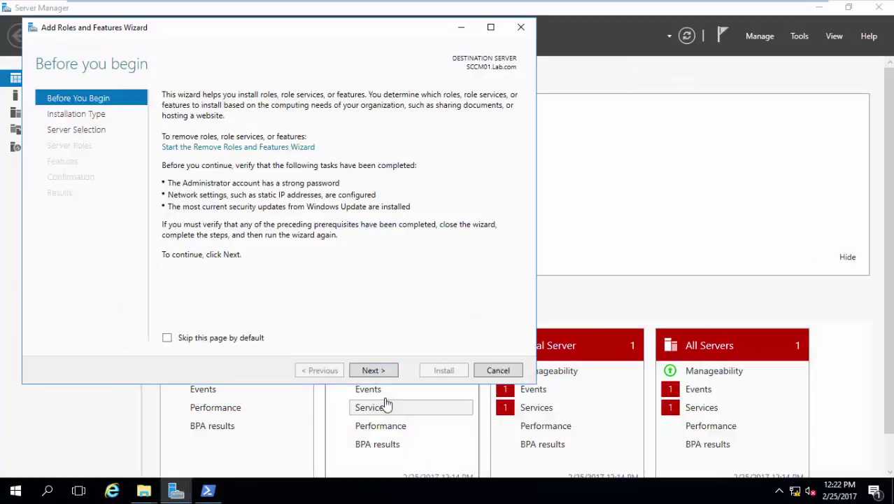
left_click(386, 372)
left_click(387, 372)
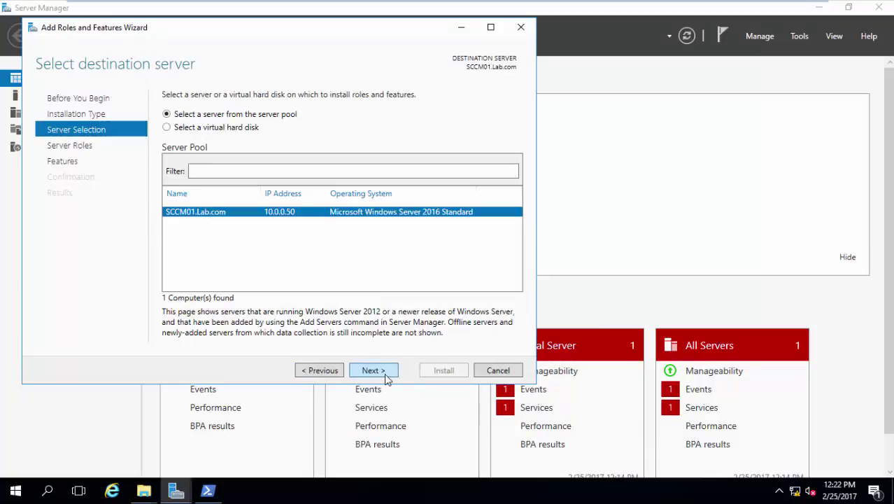
left_click(385, 372)
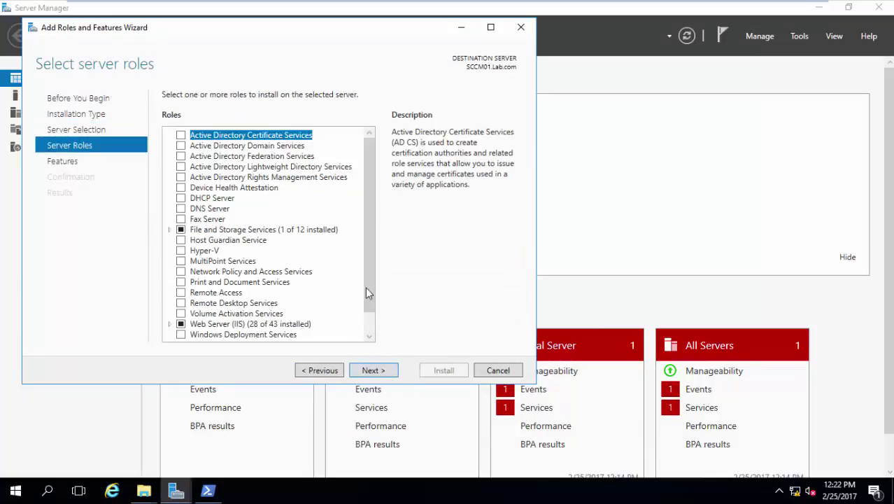
scroll(366, 336, "down", 1)
left_click(181, 333)
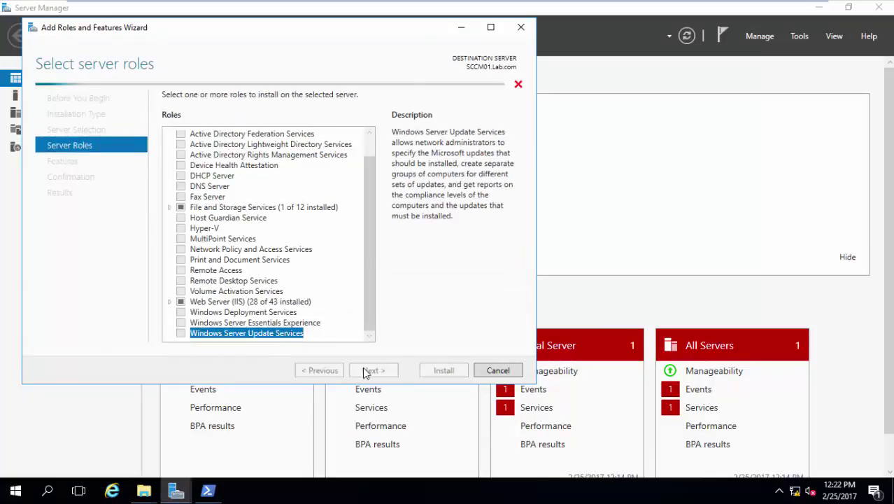
left_click(335, 323)
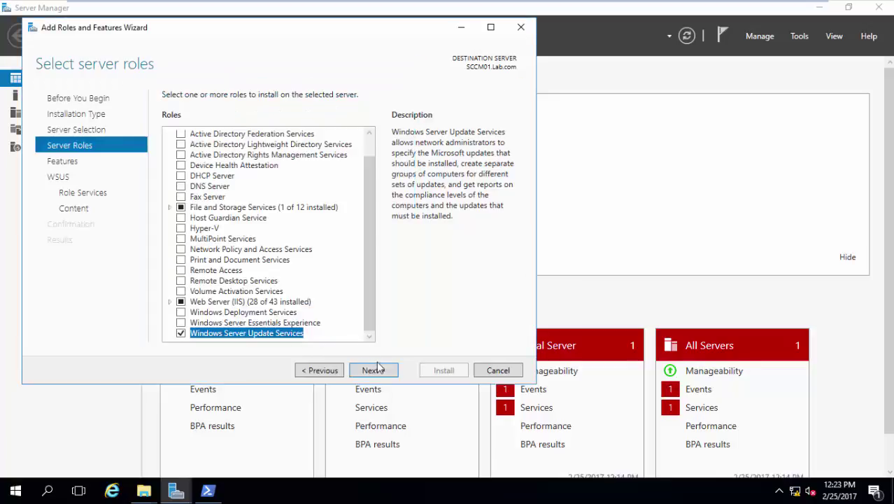
- Accept the default features and keep WID Connectivity and WSUS Services as the WSUS role services
left_click(376, 370)
left_click(376, 371)
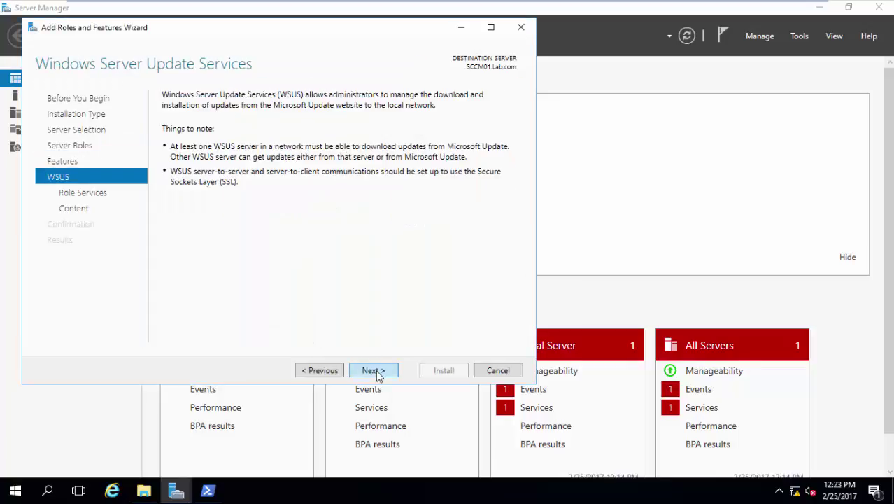
left_click(376, 370)
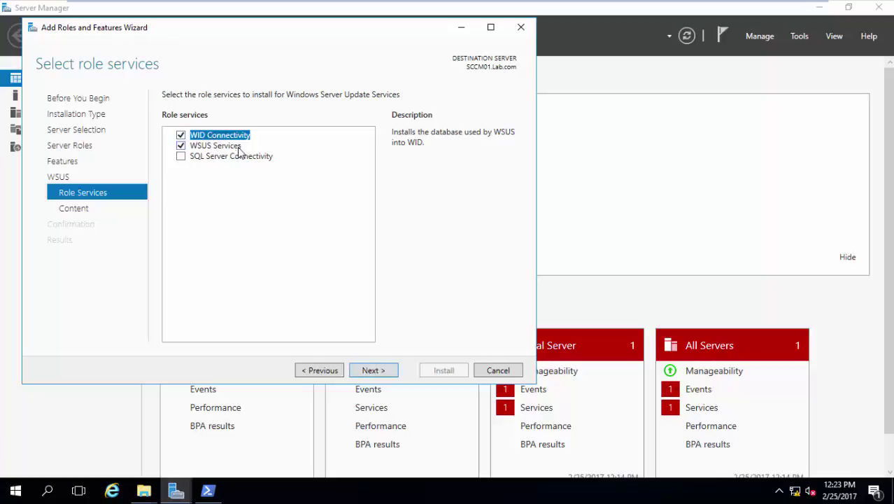
left_click(372, 378)
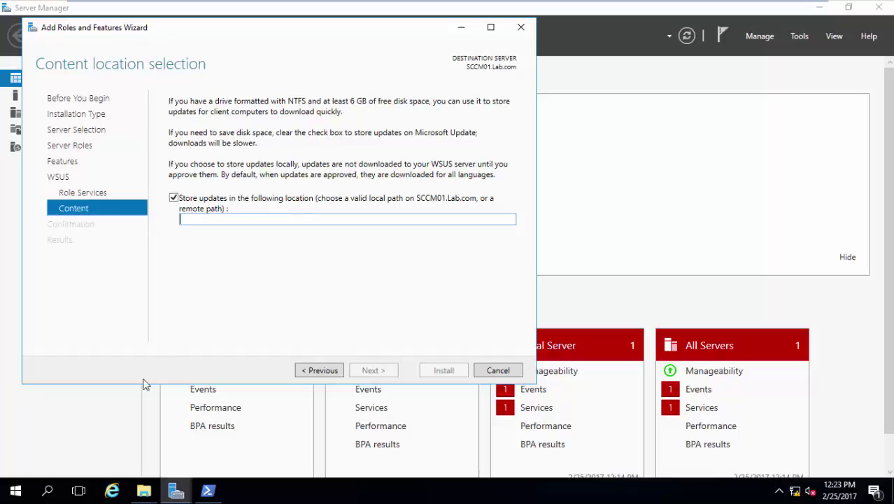
- Set the WSUS update storage location to c:\updates and start installing the role
left_click(144, 490)
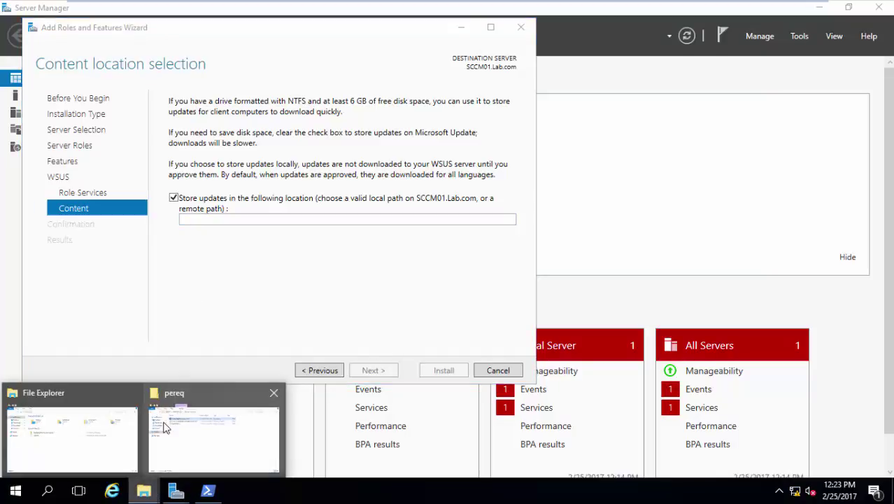
left_click(288, 219)
type("c:\\up")
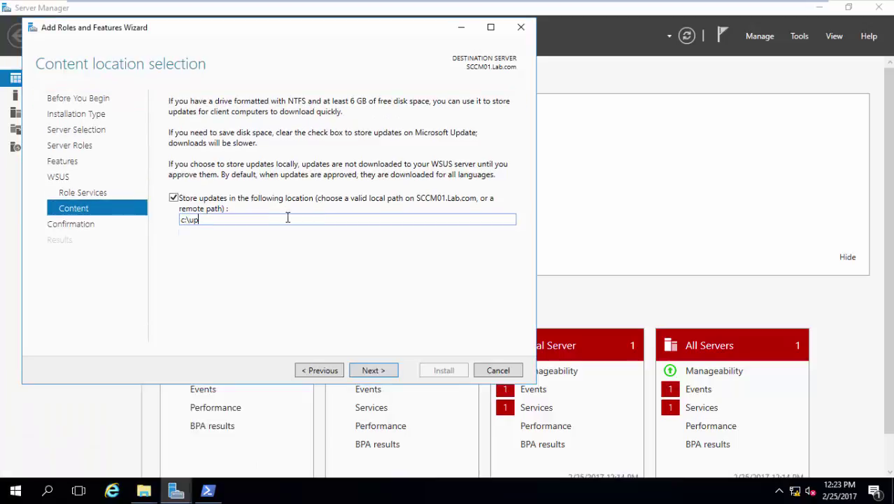
type("dates")
left_click(387, 370)
left_click(440, 374)
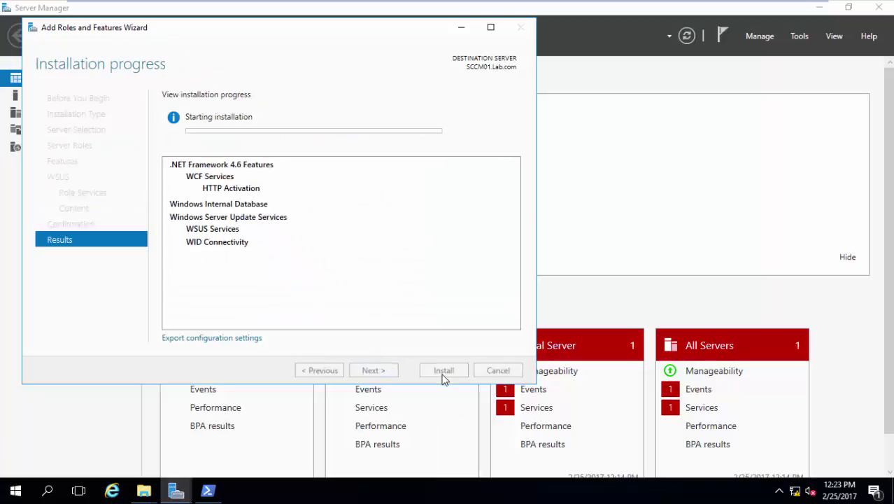
- Check the WSUS settings in ConfigMgr Prerequisites Tool, close the tool, and reposition the role installation wizard
left_click(208, 490)
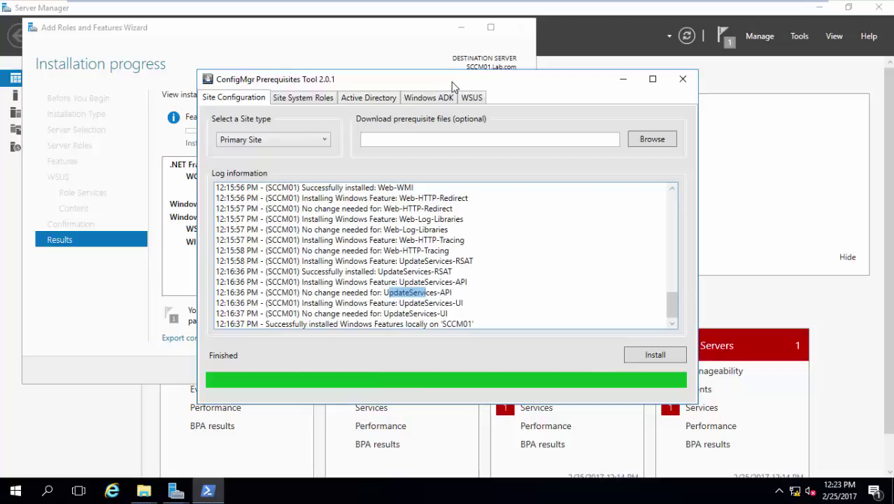
left_click_drag(452, 85, 527, 113)
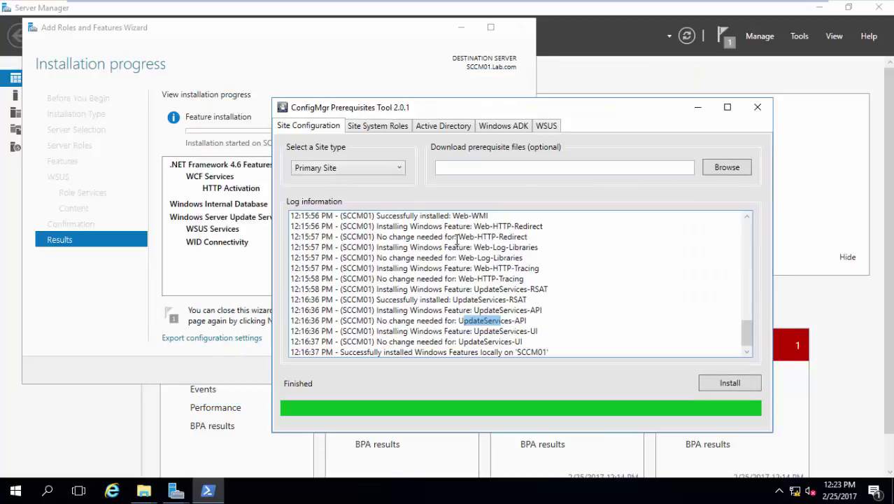
left_click(549, 127)
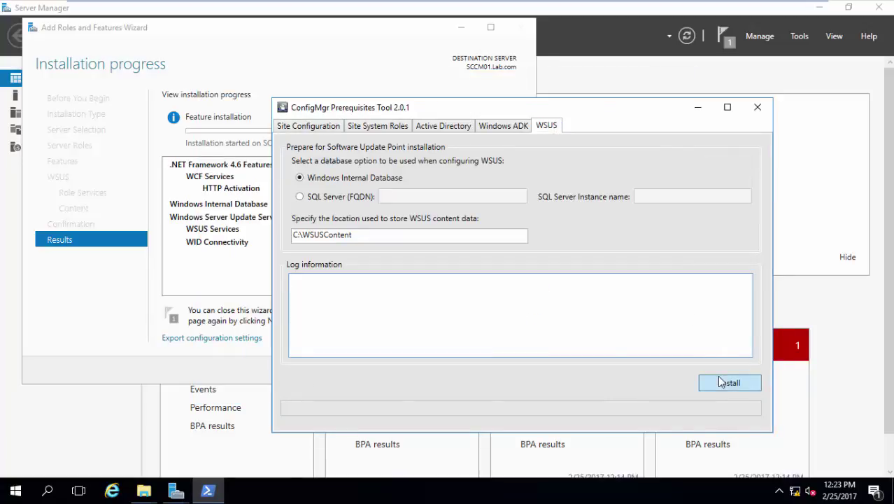
left_click(760, 112)
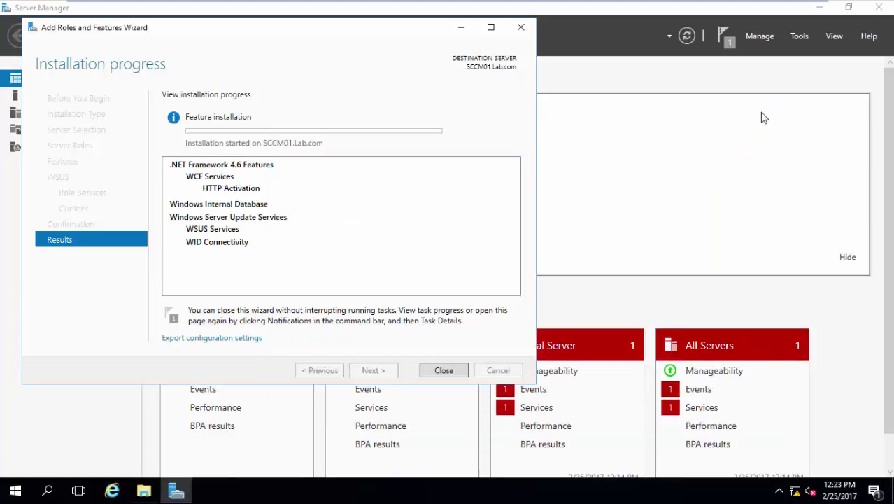
left_click_drag(396, 31, 490, 63)
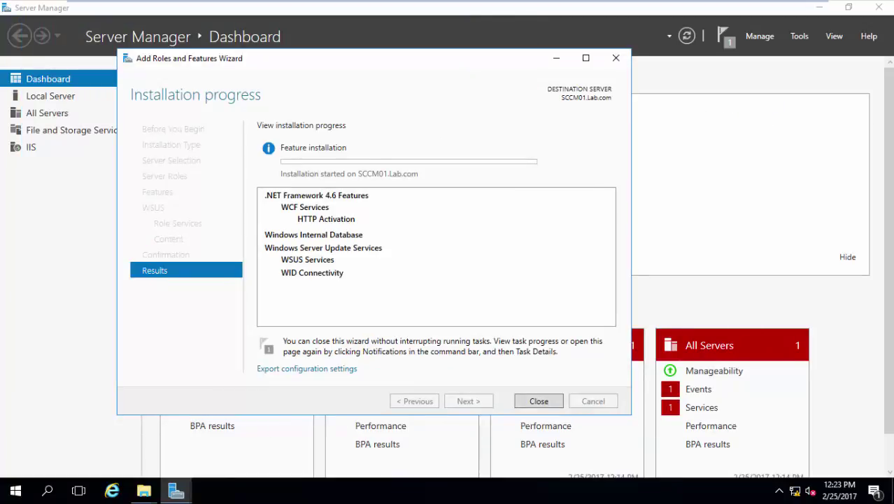
- Switch to the DC01 virtual machine in VMware Workstation and open its CD/DVD (IDE) hardware settings
mouse_move(490, 6)
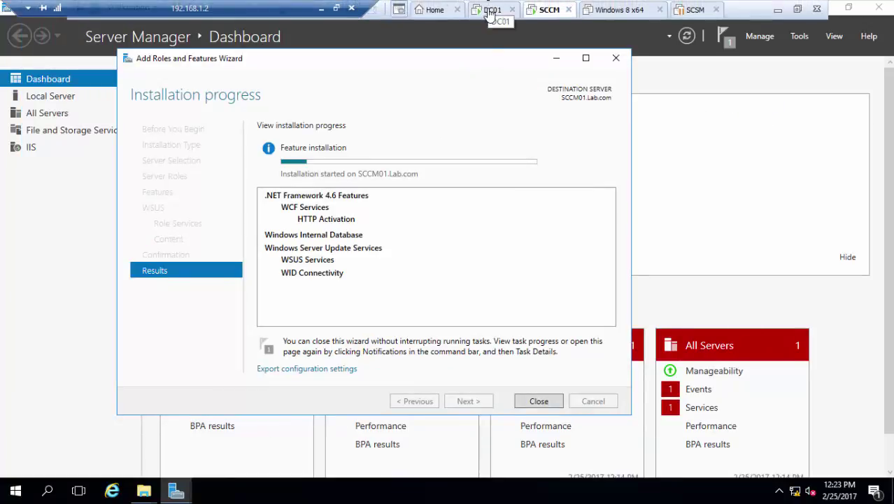
left_click(492, 10)
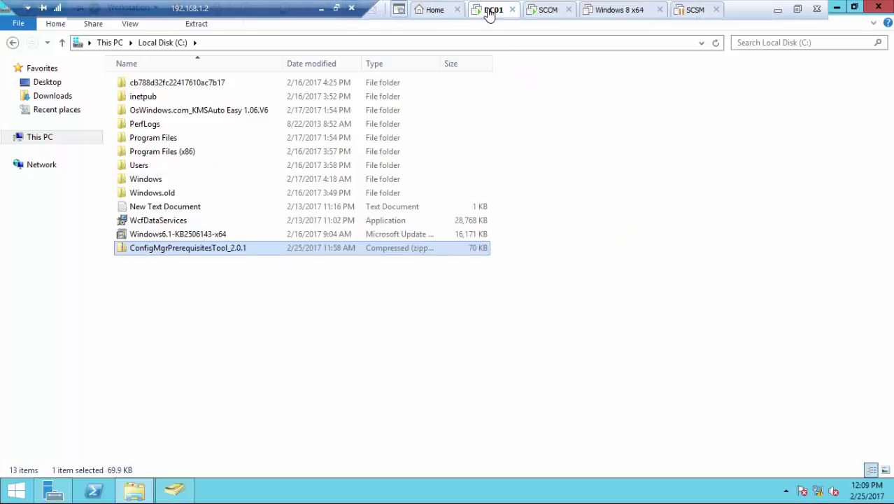
right_click(488, 10)
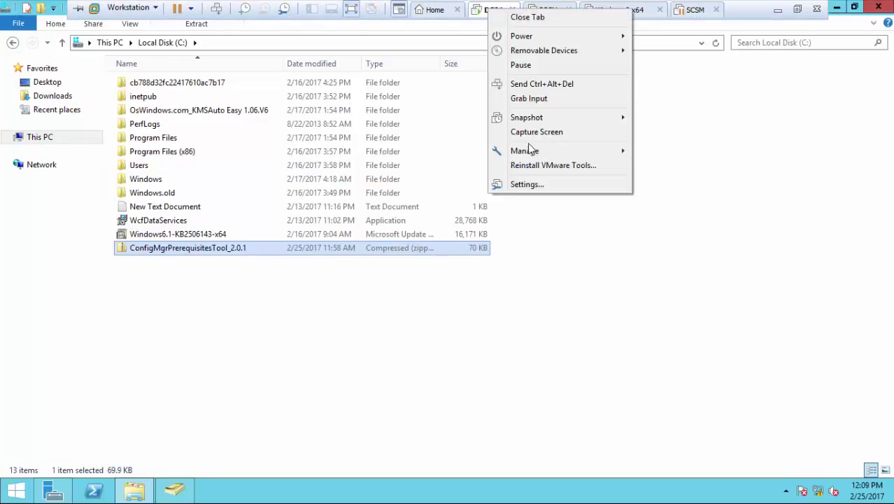
left_click(539, 181)
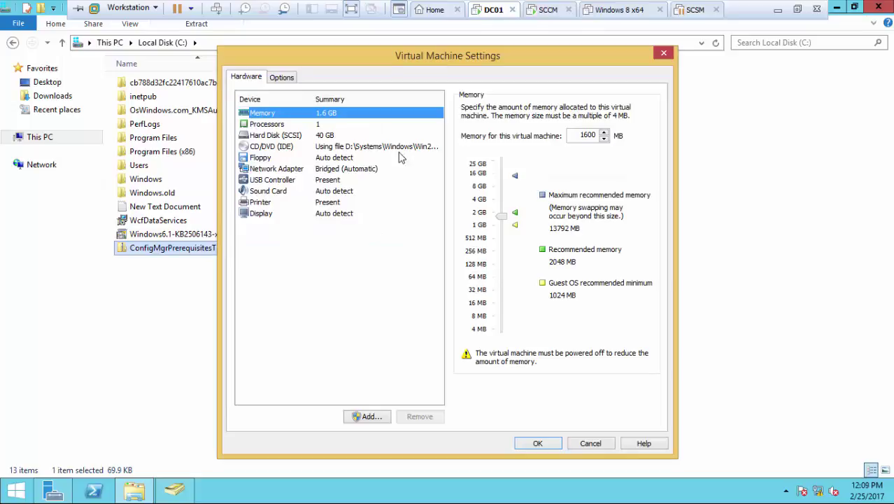
left_click(401, 146)
- Attach SW_DVD5_Sys_Ctr_ConfigMgrClt_ML_1606_MultiLang_ConfMgr_SCEP_MLF_X21-16461.ISO from D:\Systems\System Center\New folder to DC01's CD/DVD drive and apply the settings
left_click(620, 203)
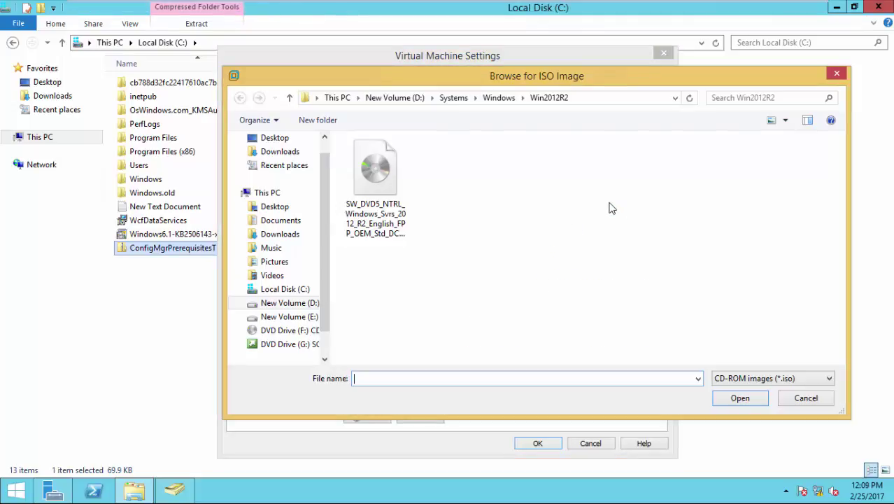
left_click(462, 98)
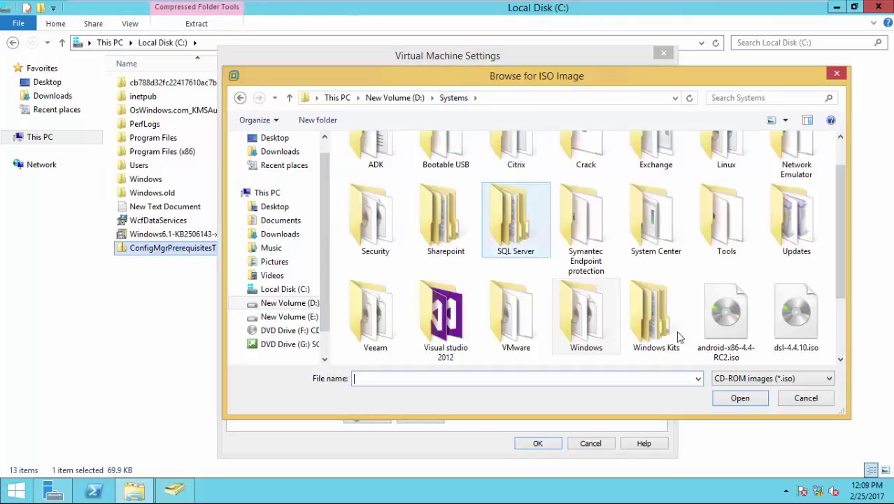
double_click(655, 246)
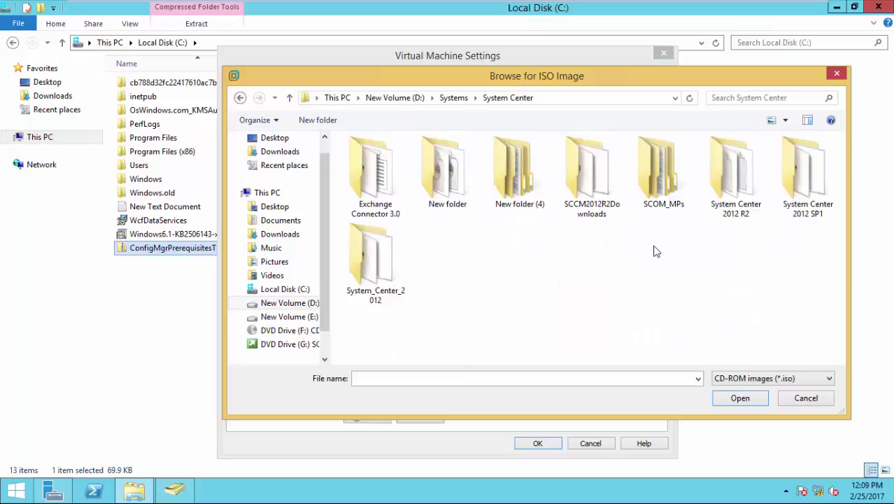
double_click(446, 179)
left_click(473, 209)
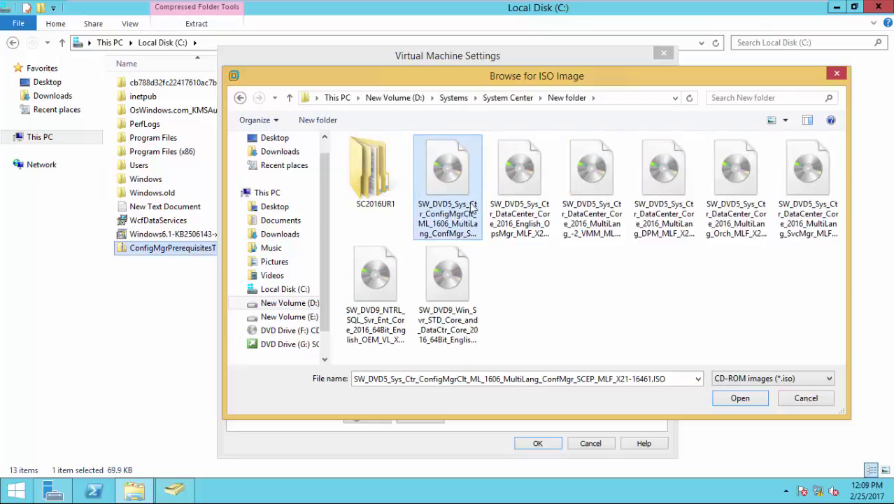
left_click(724, 402)
left_click(551, 445)
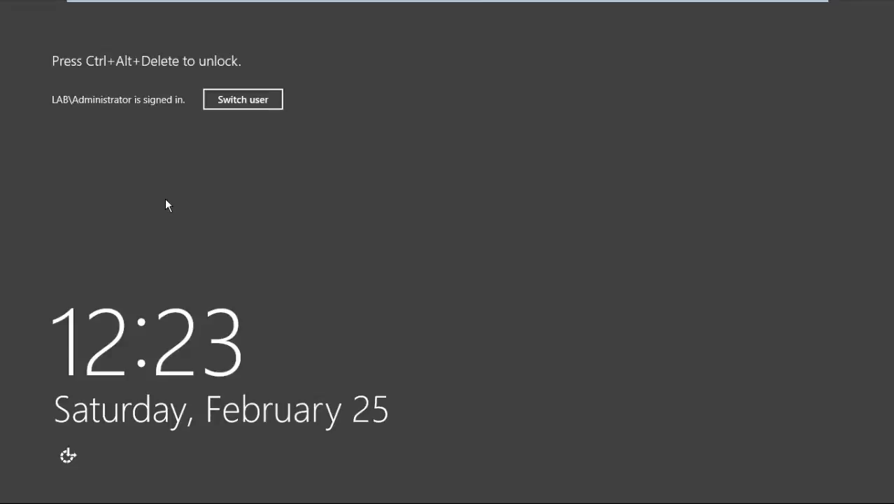
- Send the unlock sequence to the DC01 virtual machine and sign in to the locked Administrator session with the account password
mouse_move(371, 1)
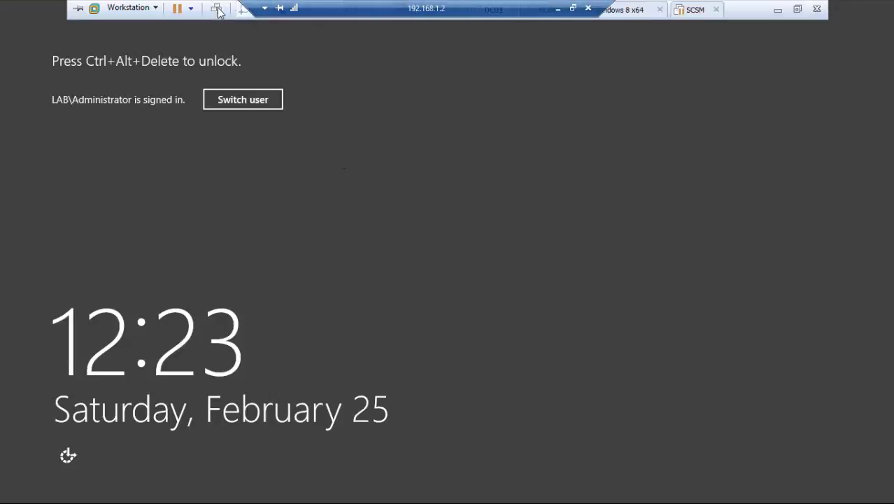
left_click(217, 9)
left_click(448, 189)
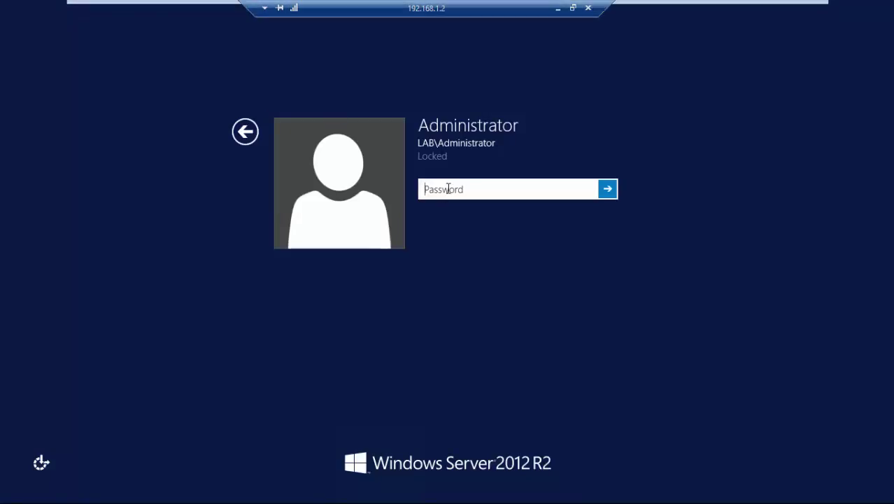
type("•••••")
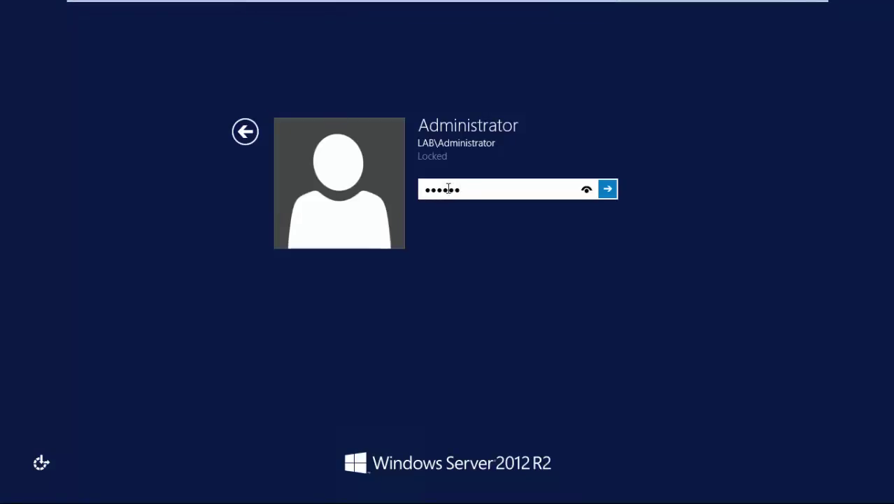
type("•••")
key("Return")
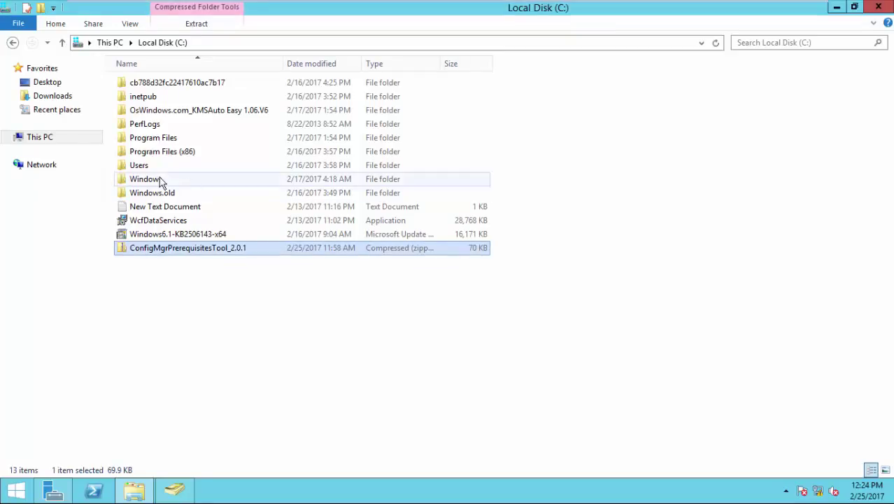
- Locate the mounted SC disc on DVD Drive (D:) in This PC and open a PowerShell window below the drive listing
left_click(40, 136)
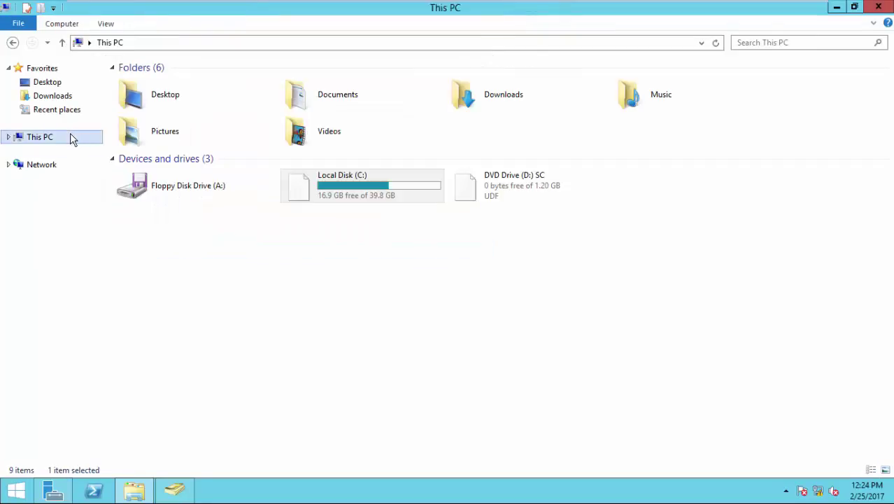
left_click(498, 181)
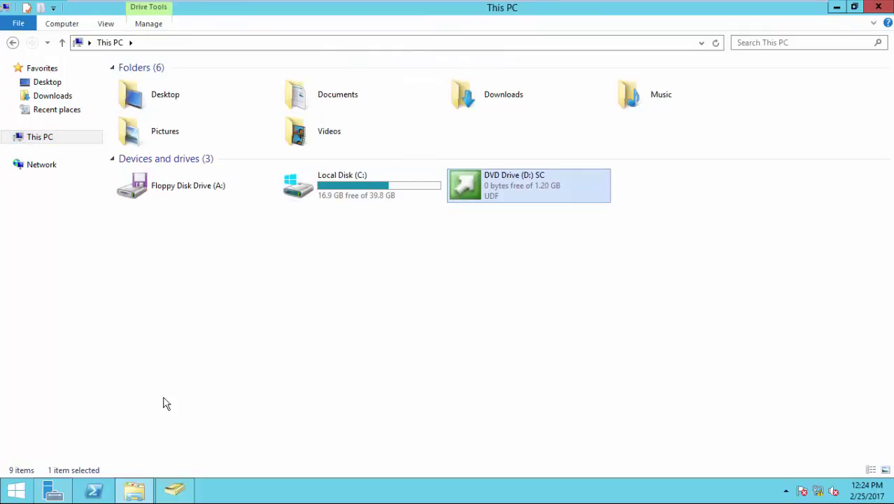
left_click(94, 491)
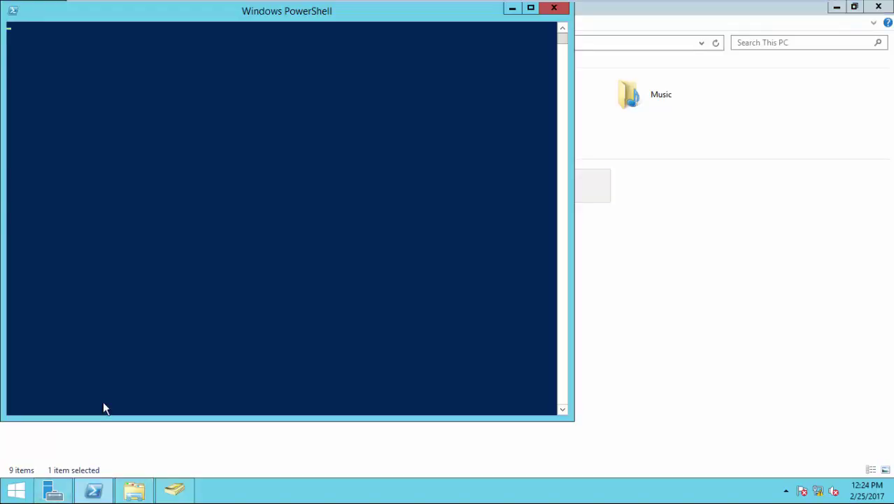
left_click_drag(205, 14, 470, 249)
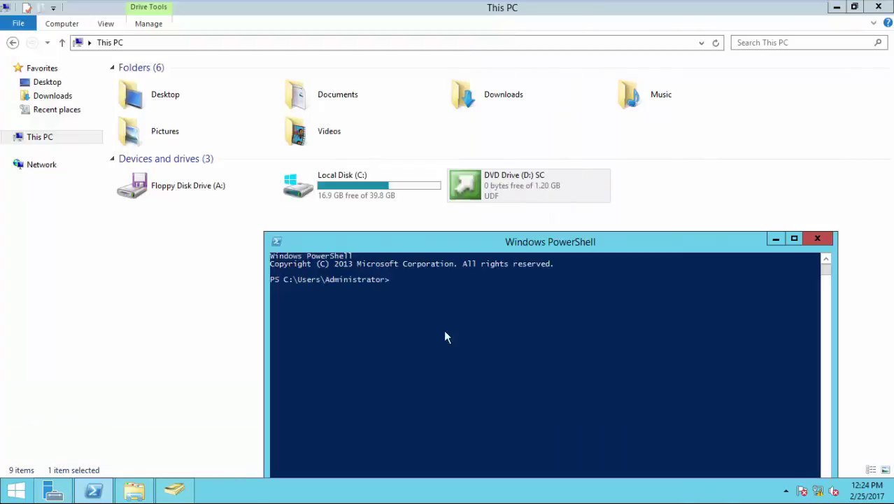
left_click(441, 361)
left_click(442, 367)
left_click(446, 353)
- Begin the PowerShell command with the path d:\s and open the contents of DVD Drive (D:) SC to look up the setup folder
type("cd")
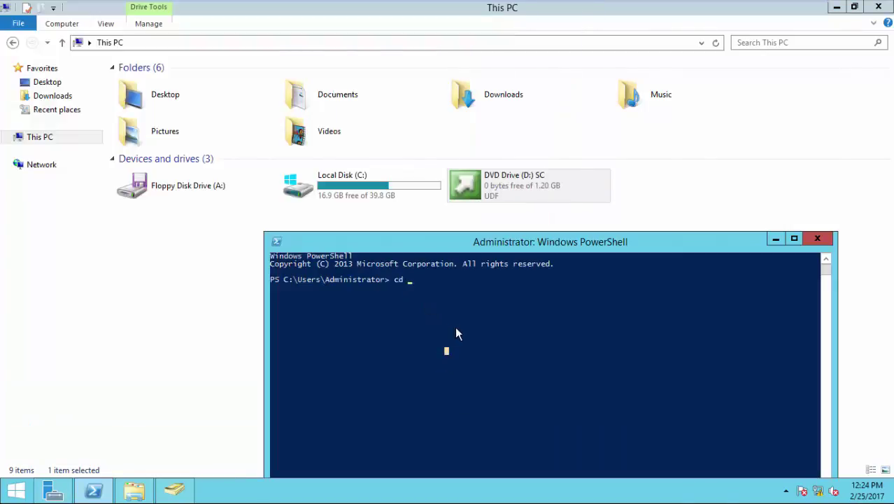
key("BackSpace")
key("BackSpace")
type("d:\\")
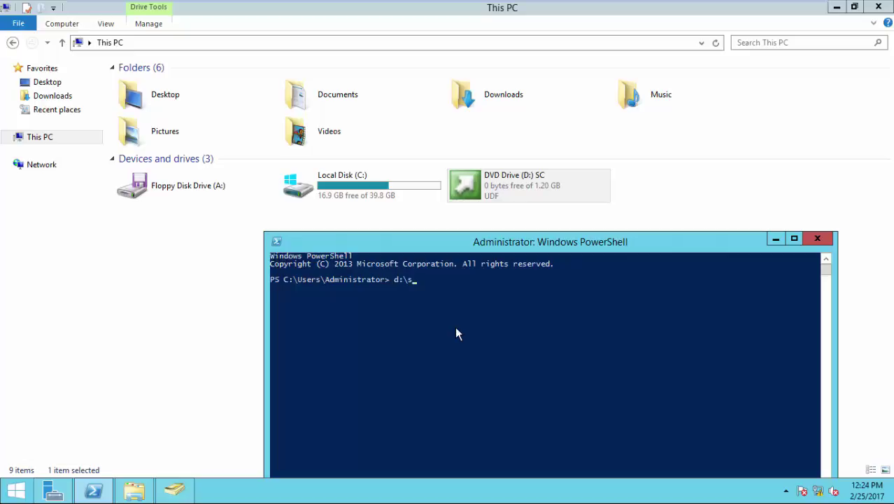
type("s")
double_click(553, 190)
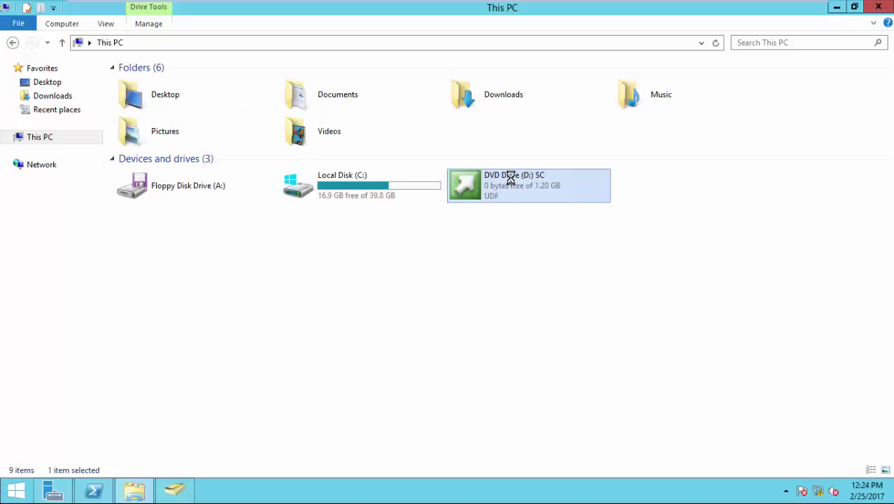
right_click(537, 184)
left_click(560, 215)
left_click(94, 491)
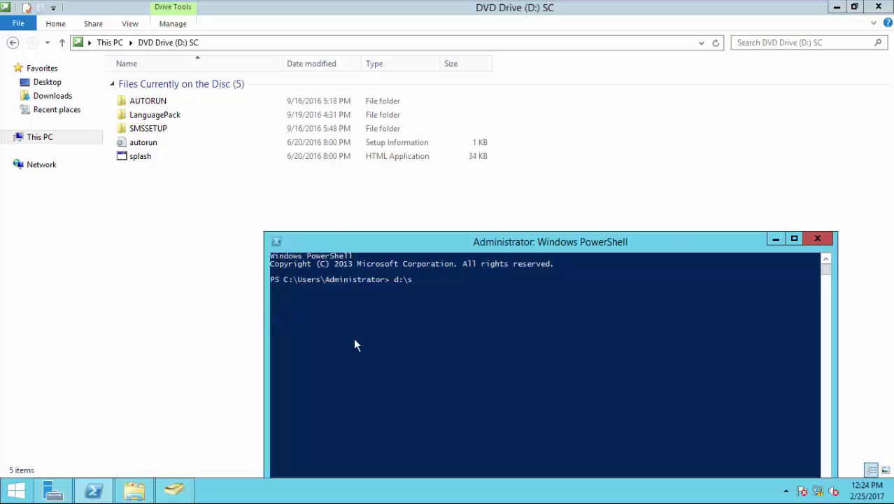
- Complete the PowerShell command as D:\SMSSETUP\BIN\X64\extadsch.exe and run it to extend the Active Directory schema
type("ms")
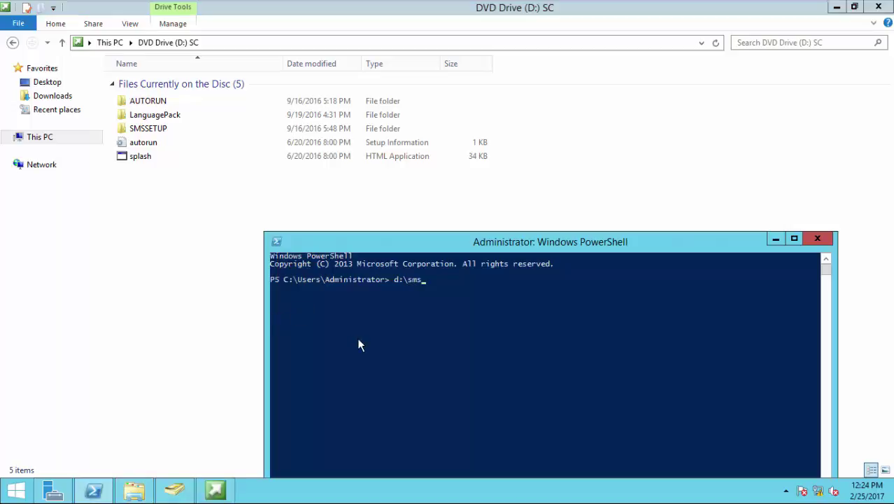
key("Tab")
type("\\BIN")
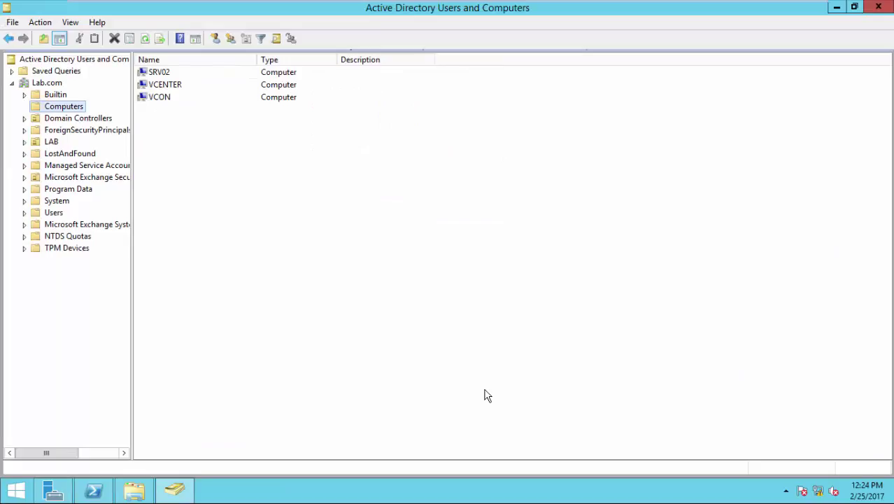
left_click(93, 489)
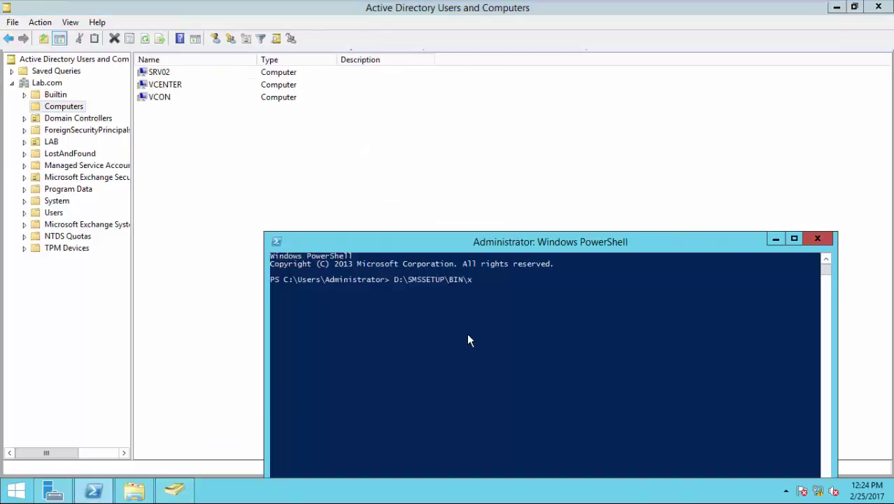
type("64\\e")
key("Tab")
key("Return")
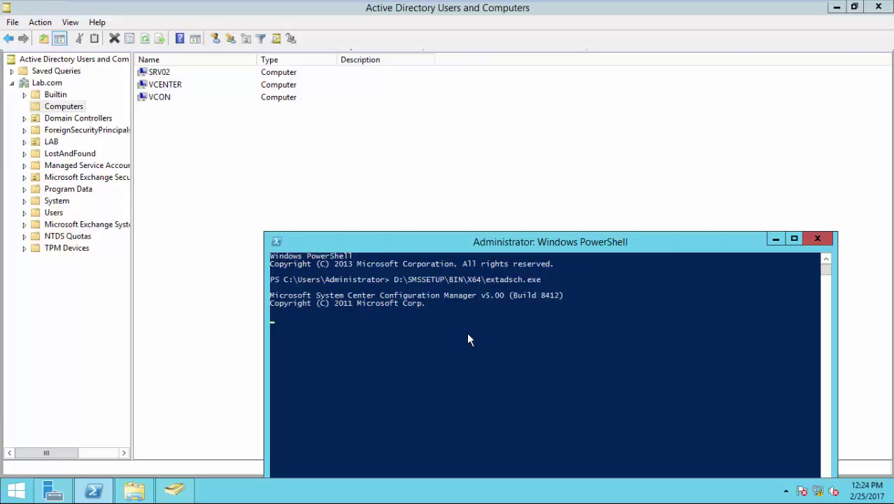
- Minimize Active Directory Users and Computers and reposition the PowerShell window so the schema extension output is in view
left_click_drag(462, 229, 458, 165)
left_click(840, 11)
left_click(839, 8)
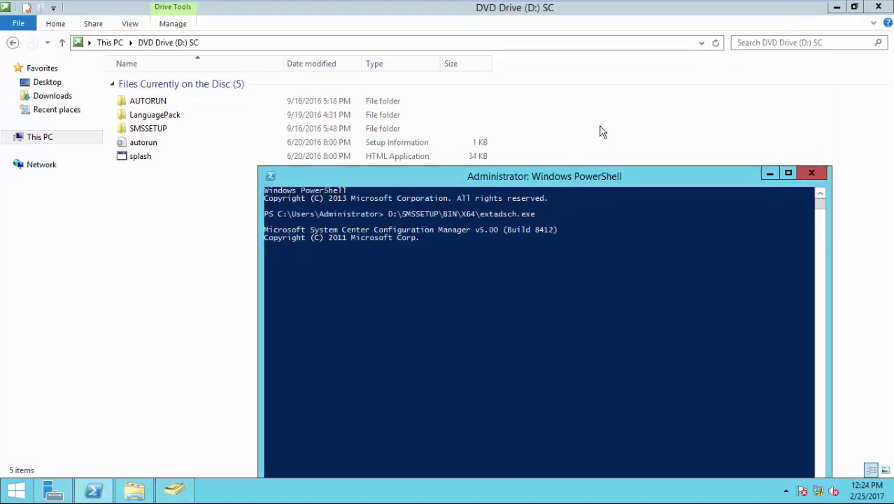
left_click_drag(545, 180, 551, 151)
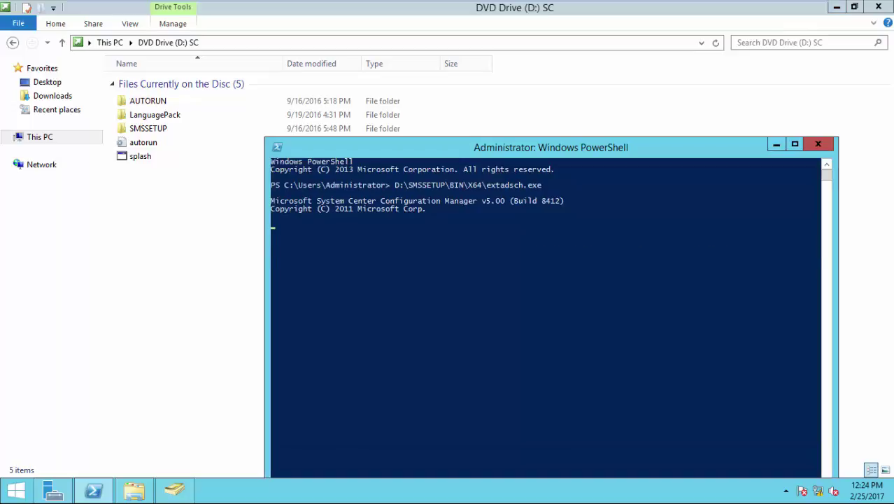
left_click_drag(552, 151, 518, 118)
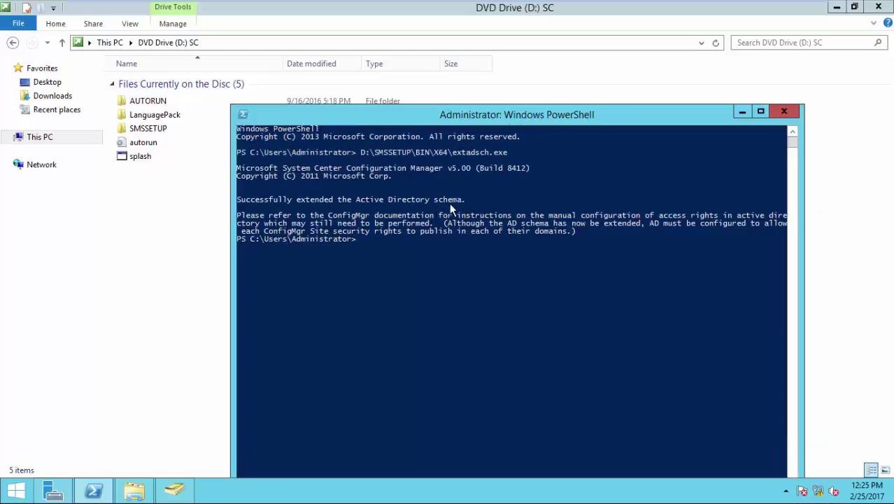
- Open the ExtADSch log on Local Disk (C:), check the schema extension result, and close the log
left_click(81, 138)
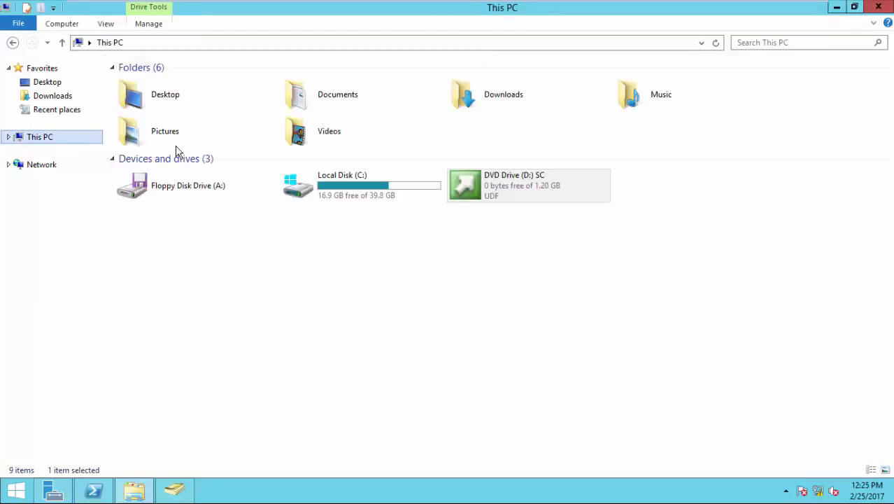
double_click(349, 200)
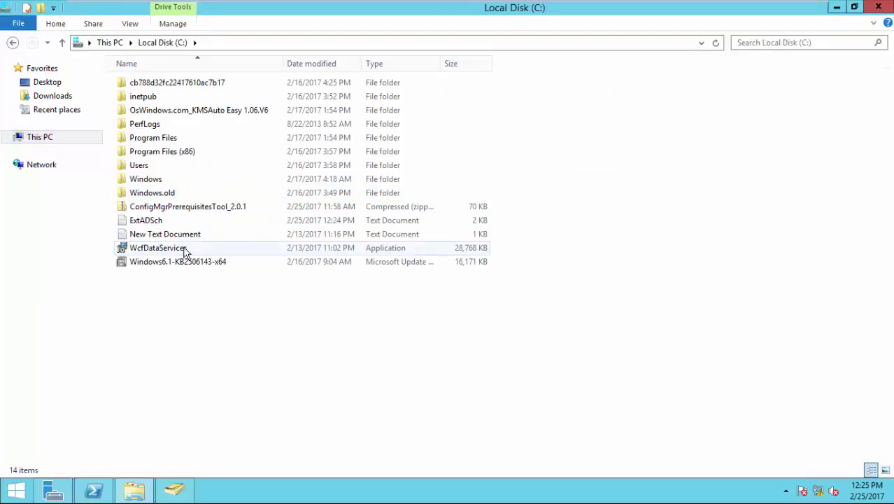
left_click(167, 223)
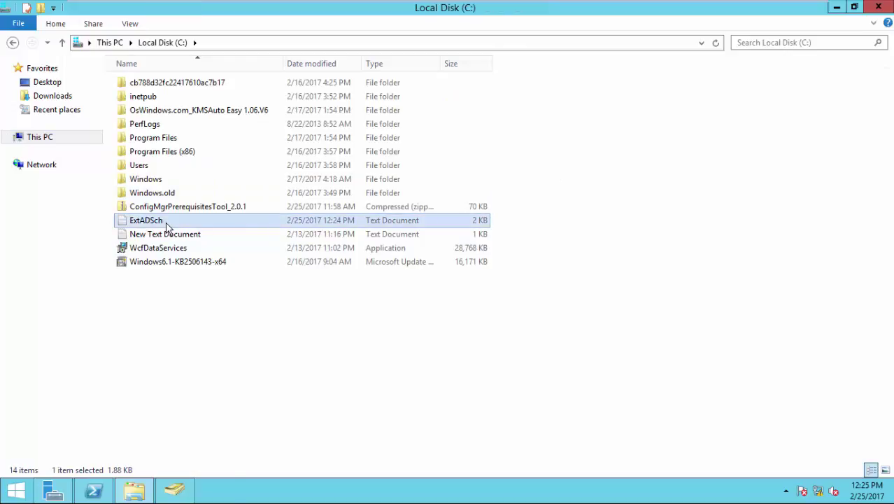
double_click(166, 226)
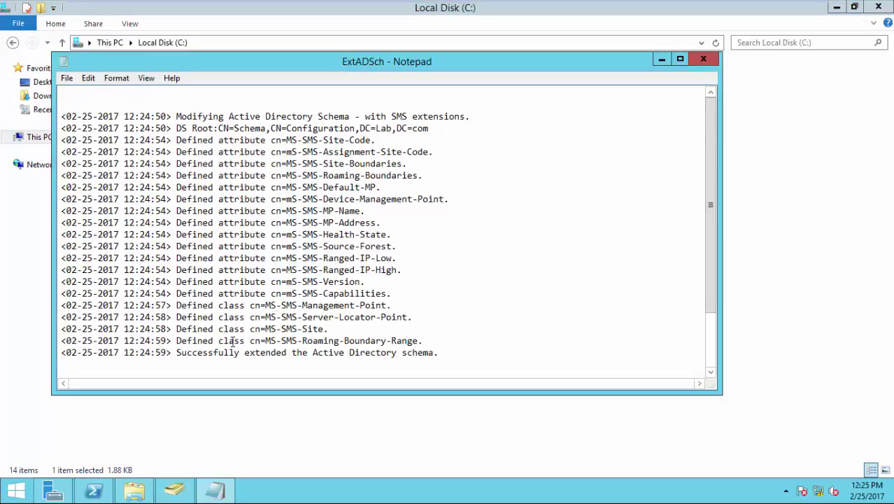
left_click_drag(236, 352, 423, 291)
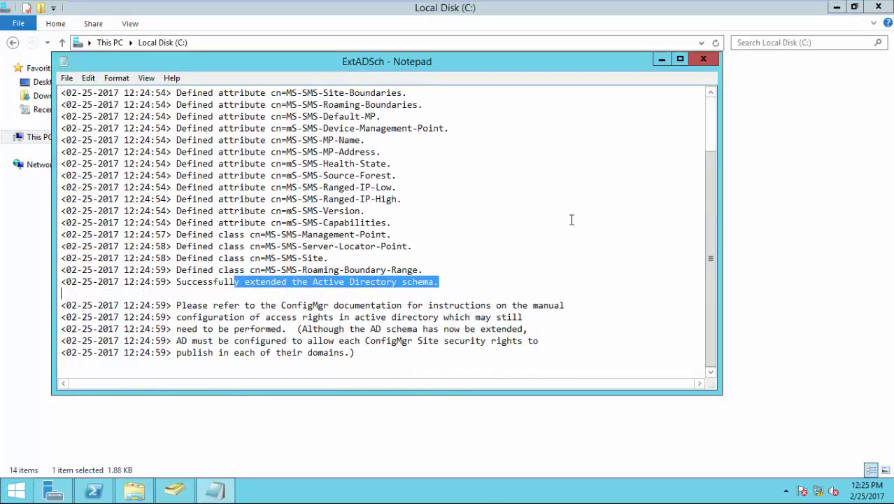
left_click(701, 58)
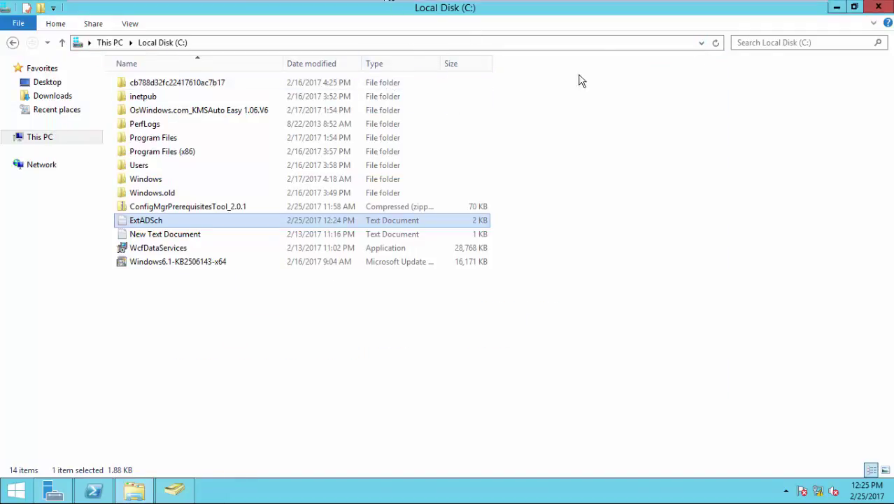
- Open ADSI Edit from Server Manager and expand the CN=Configuration container of the DC01.Lab.com configuration
left_click(62, 494)
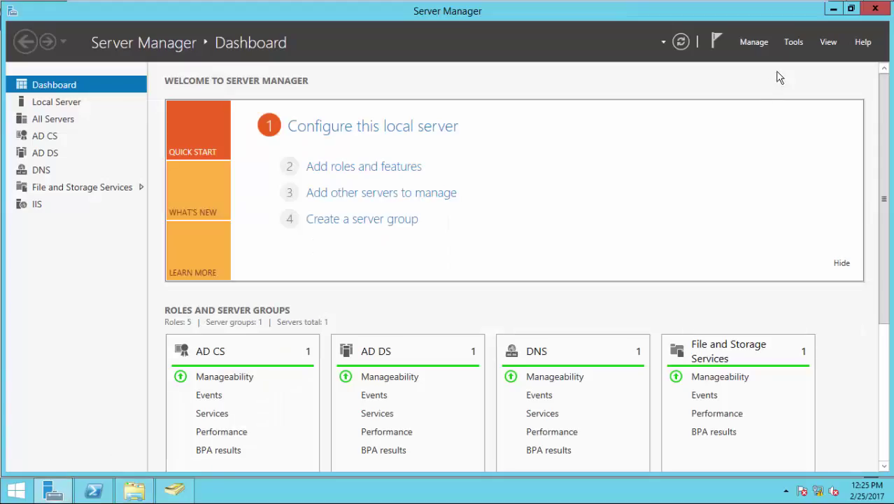
left_click(792, 43)
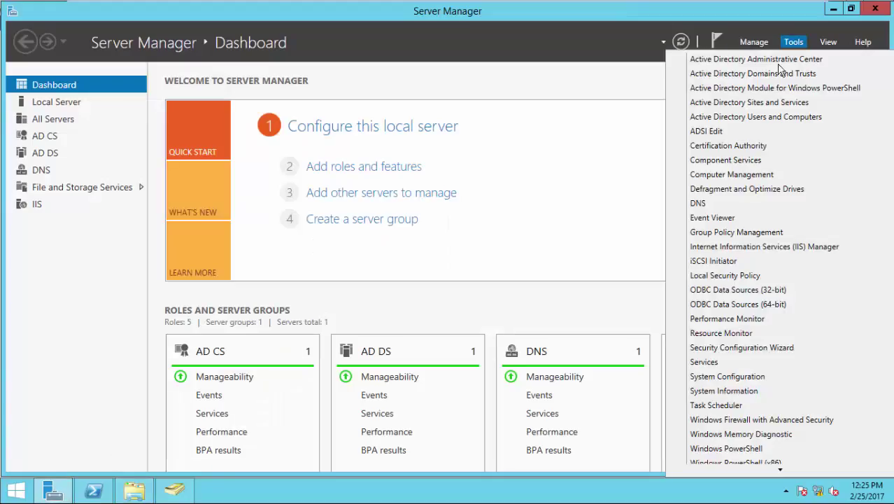
left_click(749, 132)
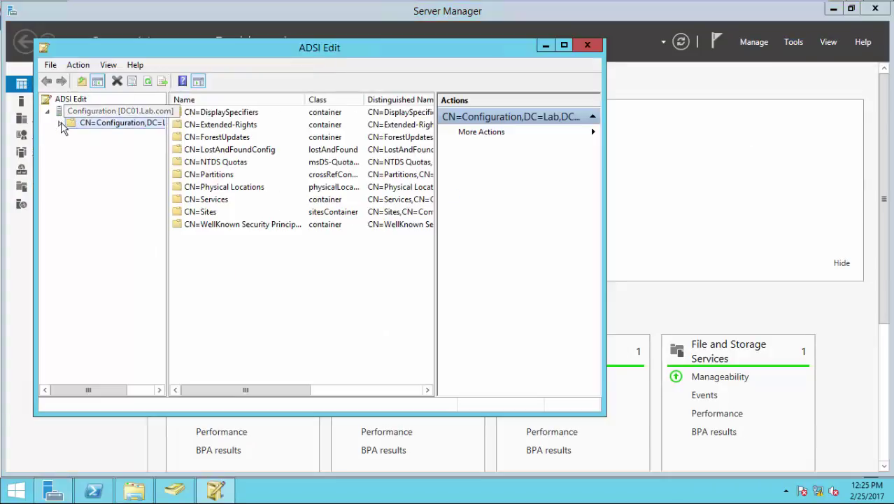
left_click(60, 123)
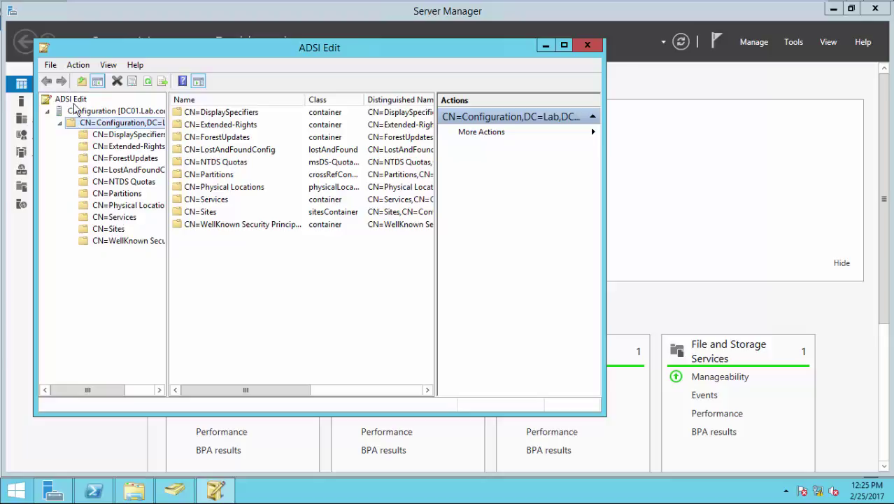
- Connect ADSI Edit to the Default naming context on DC01.Lab.com using the default connection settings
left_click(75, 100)
right_click(78, 103)
left_click(105, 113)
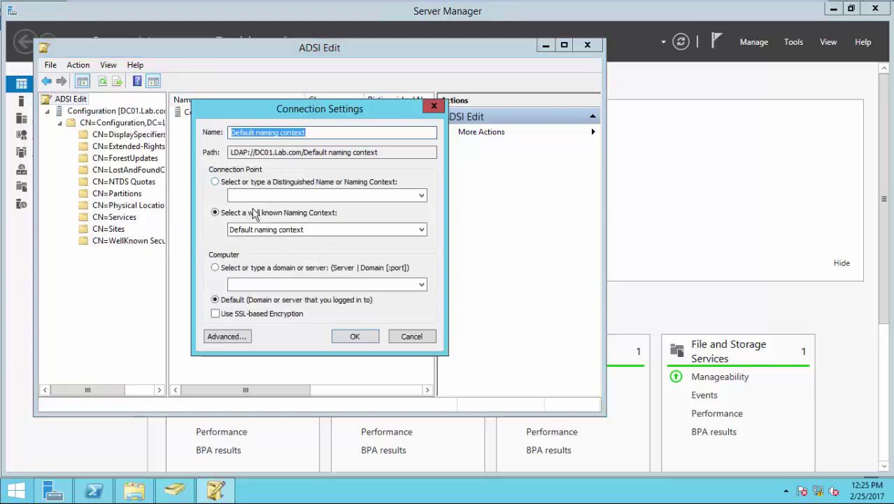
left_click(355, 338)
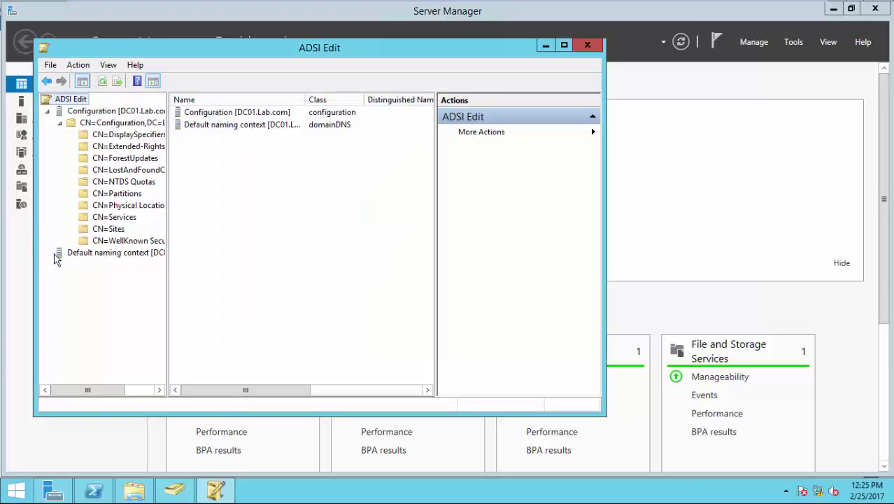
- Expand the Default naming context and DC=Lab,DC=com, and open the CN=System container
left_click(56, 255)
left_click(49, 253)
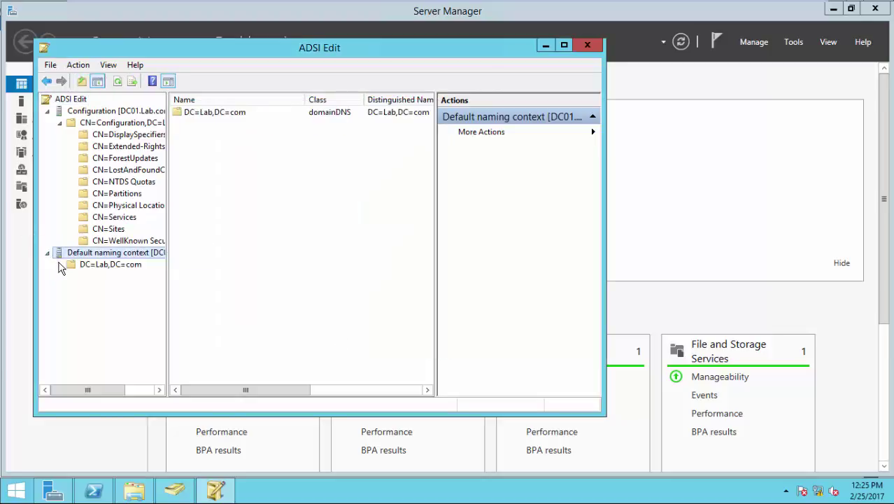
left_click(70, 266)
left_click(63, 266)
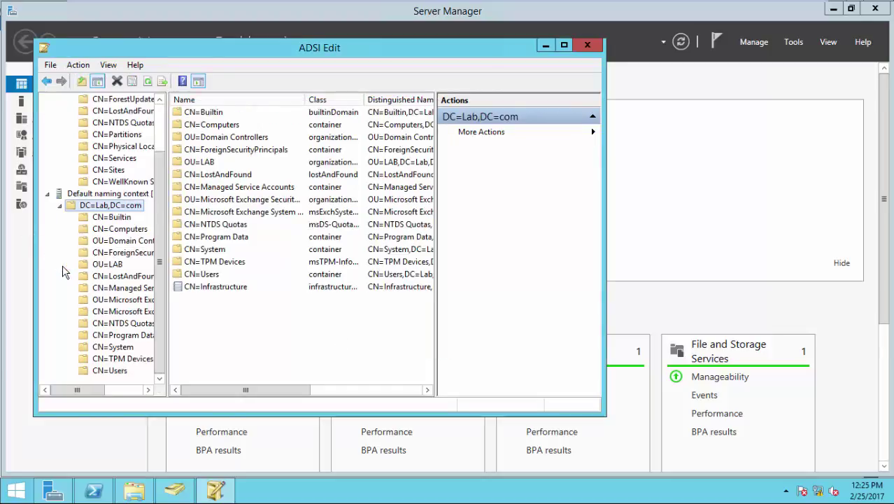
left_click(106, 347)
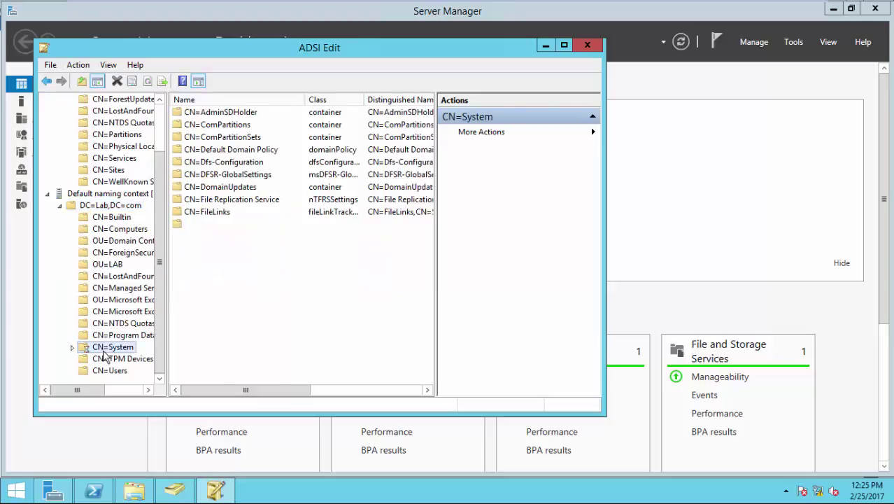
- Start a new object of class container in CN=System and enter System Management as its common name
right_click(102, 350)
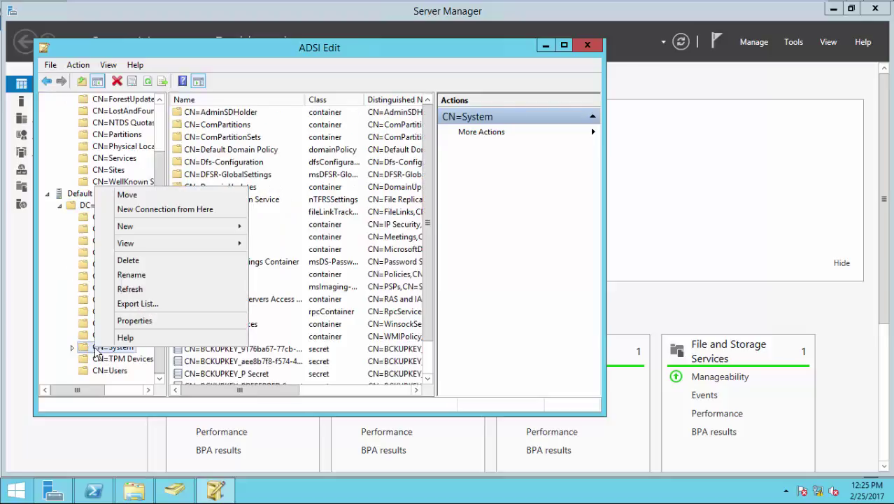
mouse_move(154, 225)
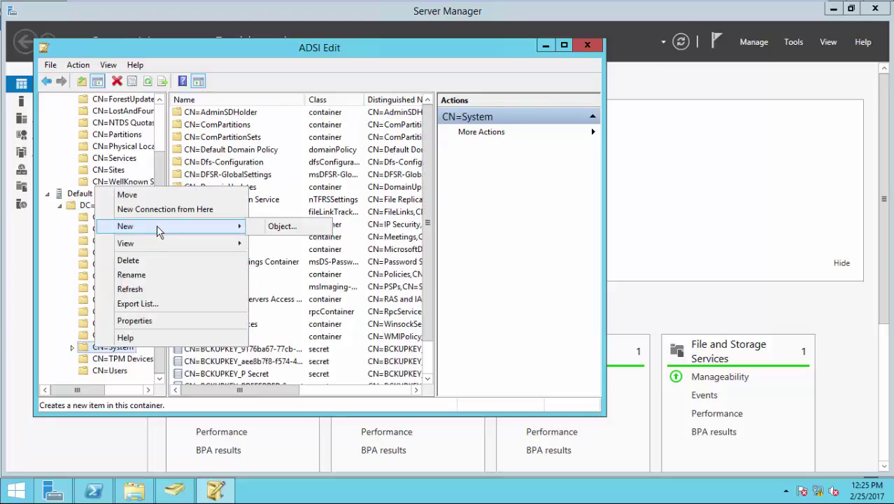
left_click(280, 226)
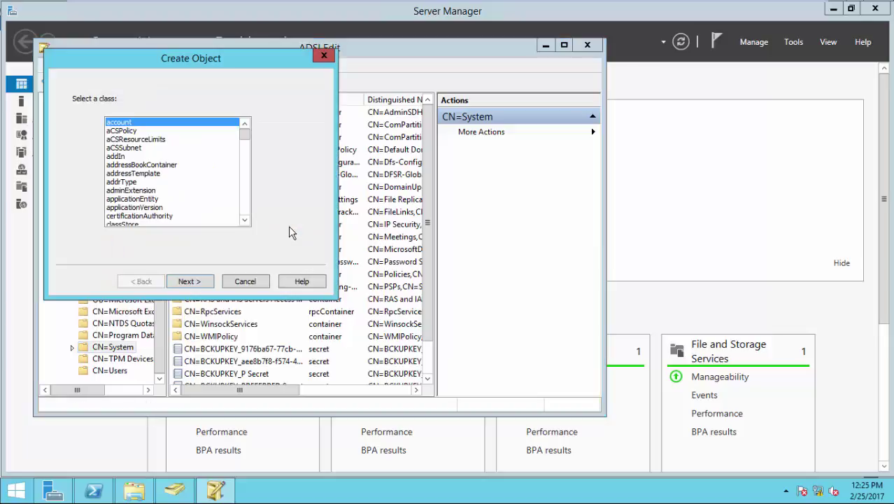
left_click(244, 220)
left_click(244, 221)
left_click(244, 220)
left_click(244, 221)
left_click(245, 220)
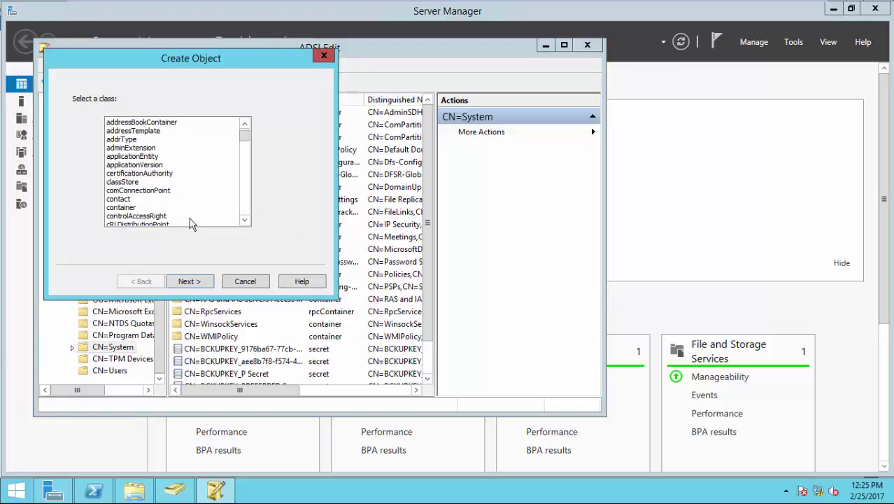
left_click(186, 215)
left_click(185, 207)
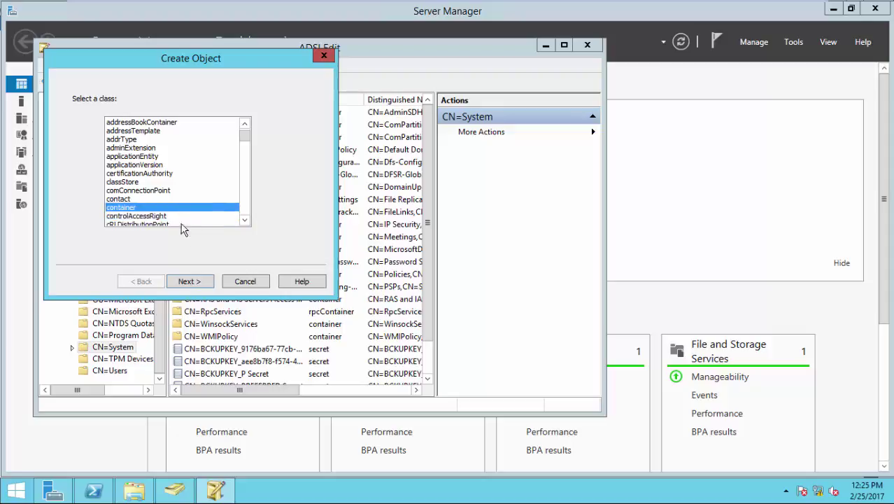
left_click(202, 283)
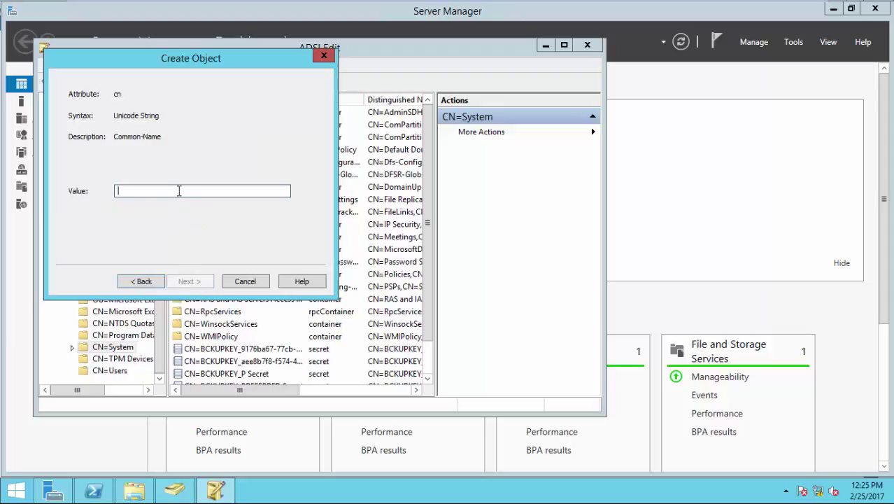
type("System ")
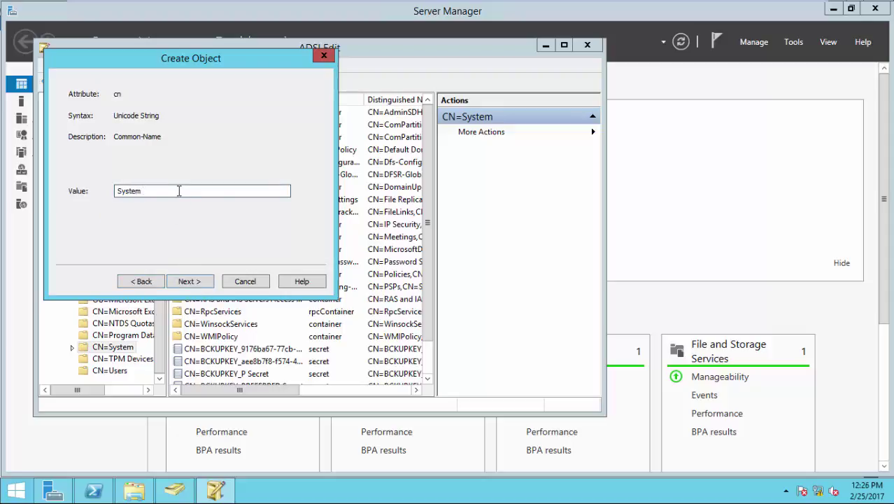
type("Management")
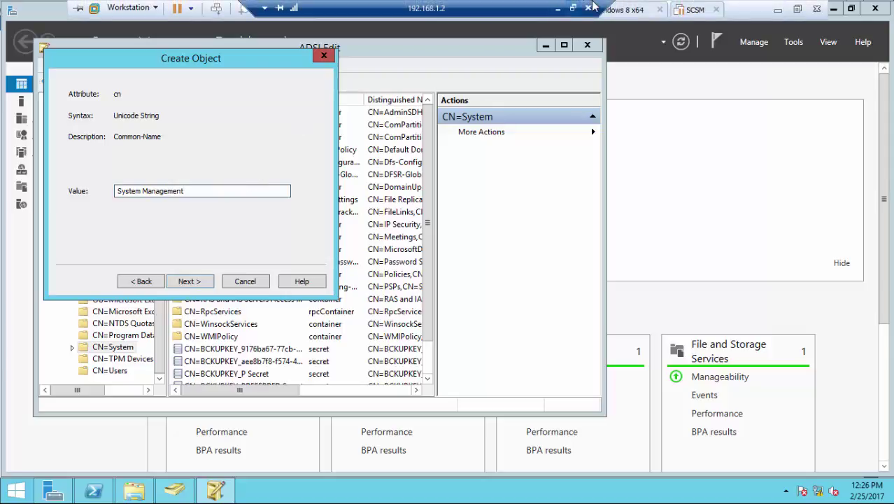
left_click(559, 9)
left_click(559, 9)
left_click(668, 491)
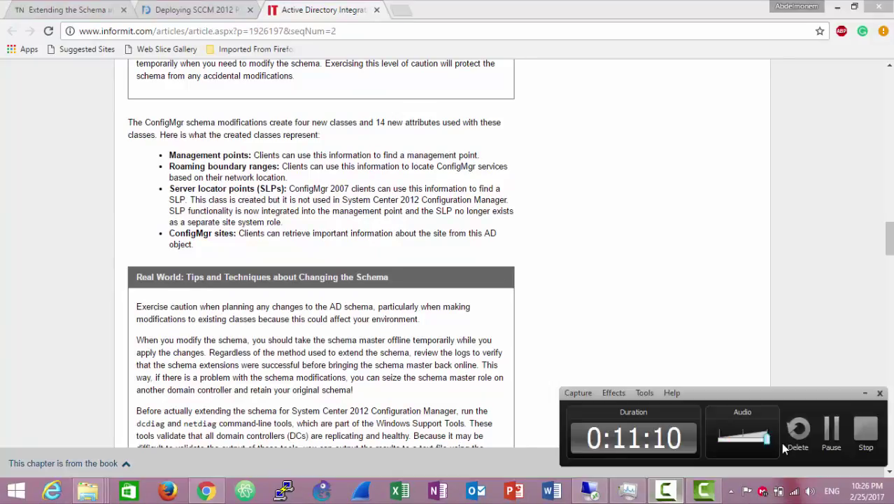
left_click(832, 429)
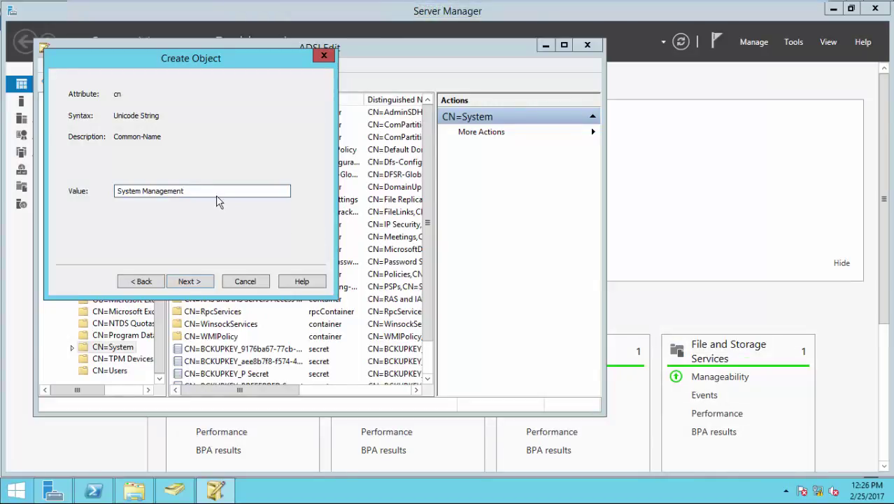
- Complete the creation of the System Management container
left_click_drag(186, 191, 90, 190)
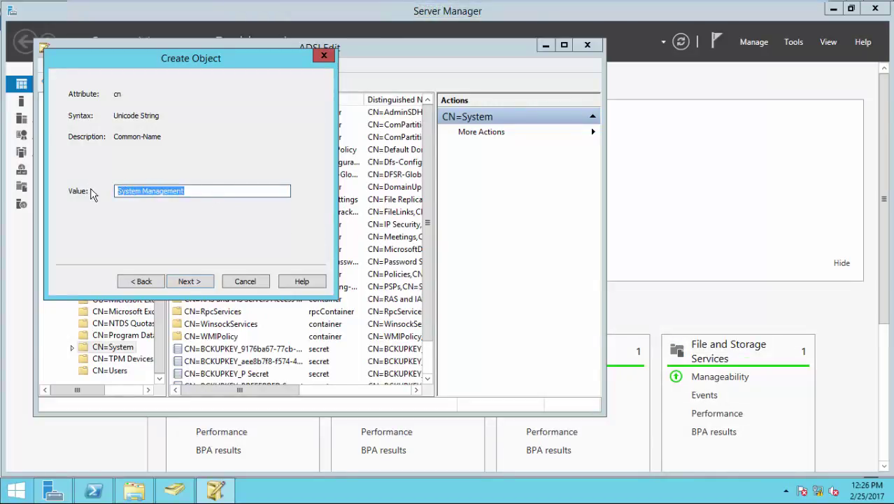
left_click(202, 287)
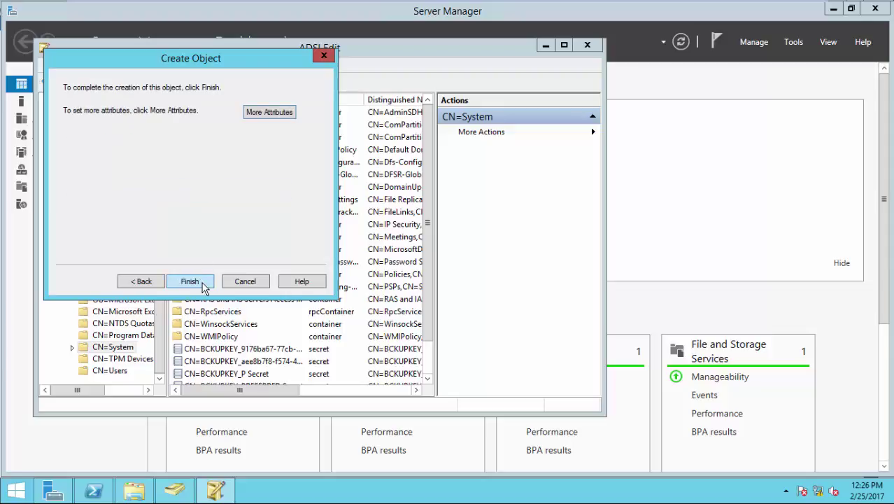
left_click(190, 281)
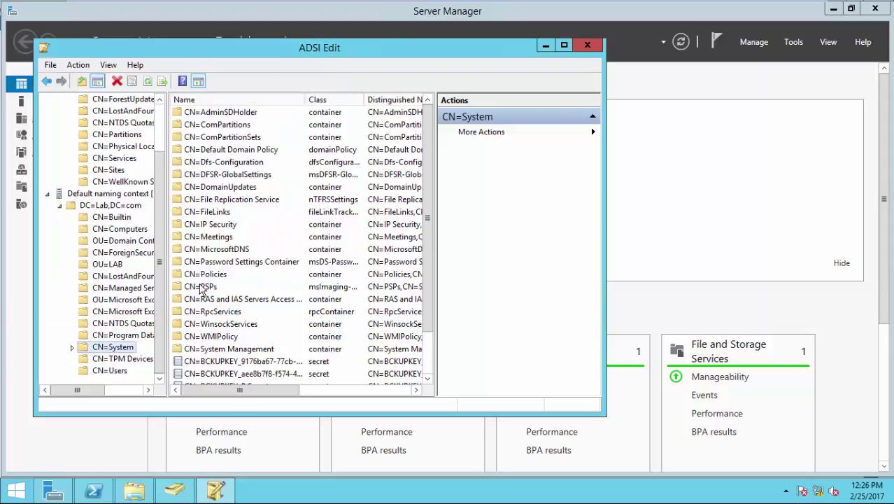
- Expand CN=System in a maximized ADSI Edit window and open the security permissions of CN=System Management
left_click(73, 348)
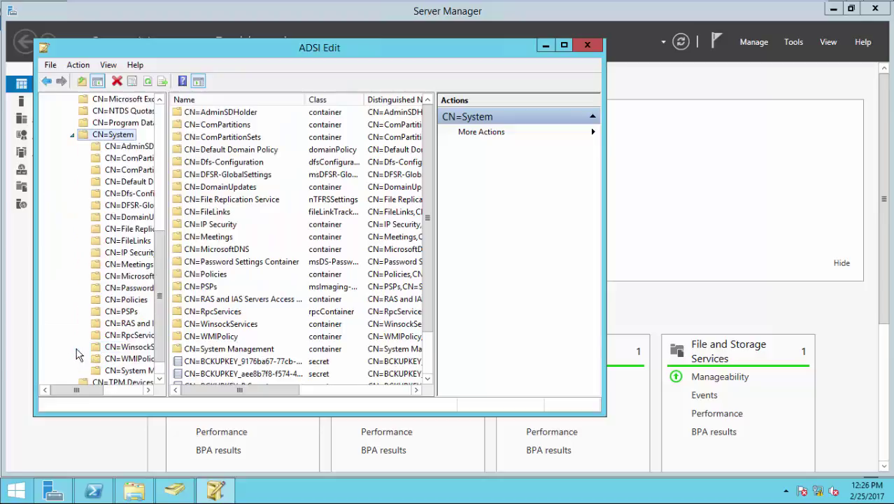
double_click(227, 49)
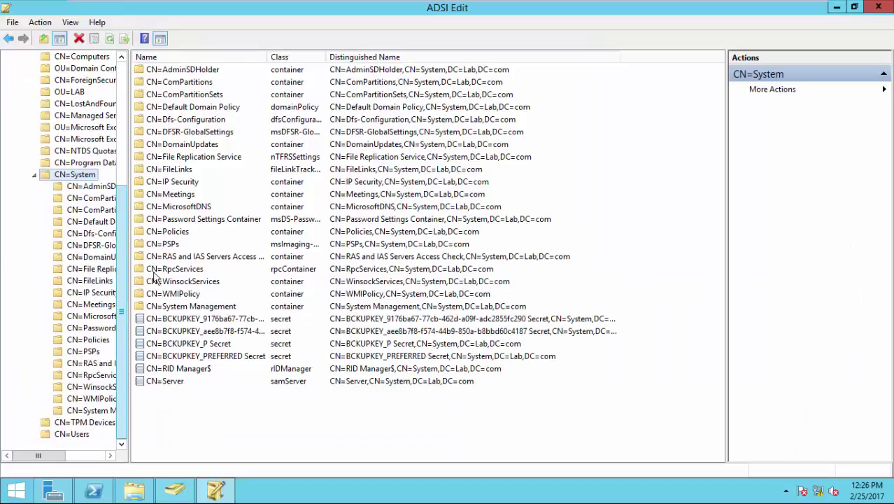
right_click(195, 309)
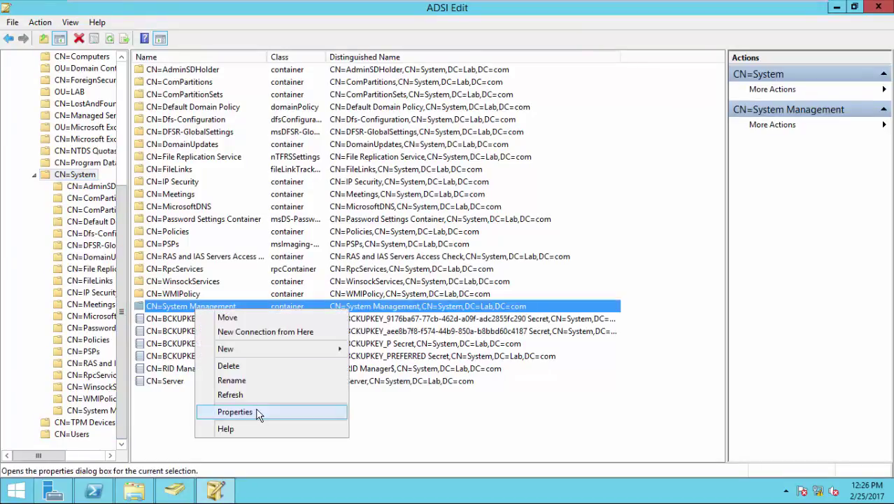
left_click(256, 411)
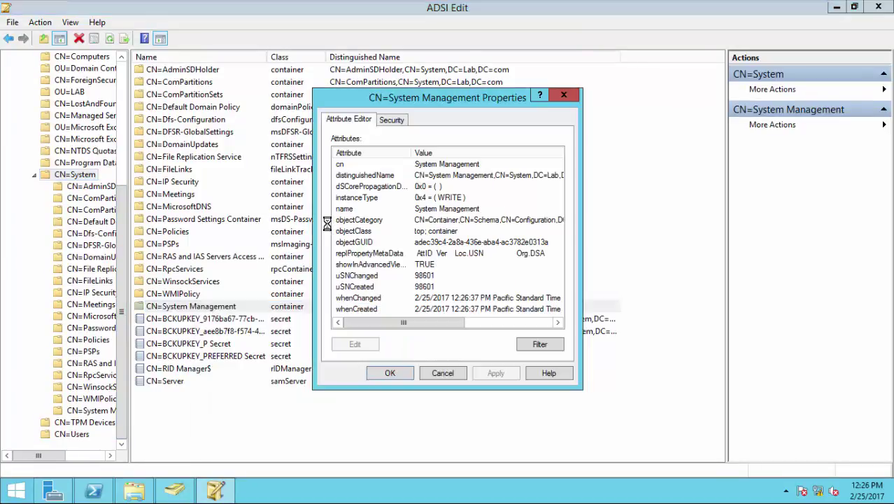
left_click(394, 120)
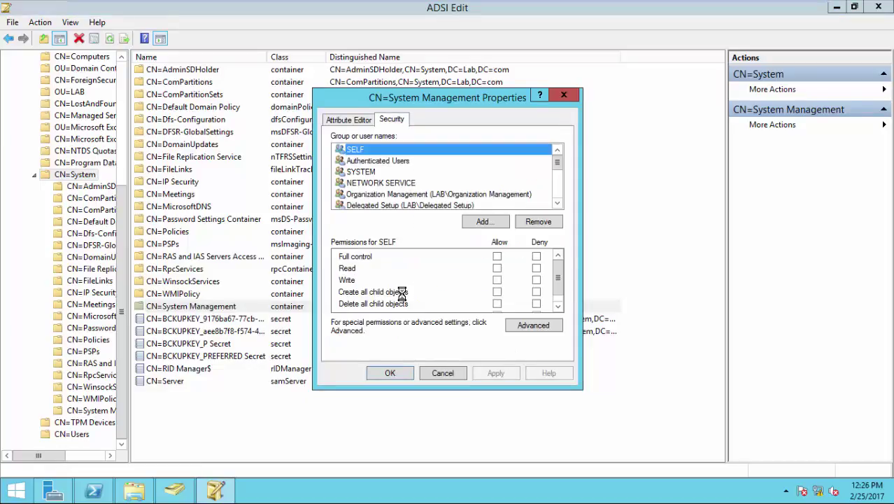
- Add the sccm01 computer account, including Computers in the object types, and allow it Full control on System Management
left_click(499, 227)
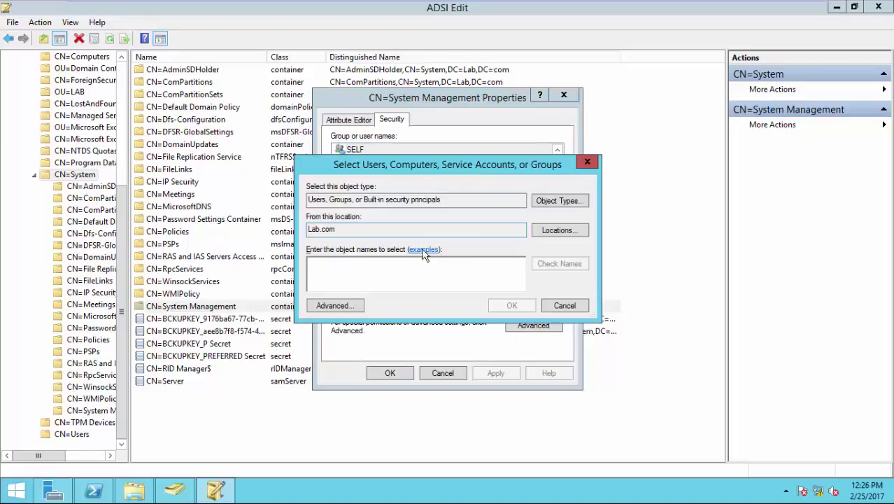
type("sccm")
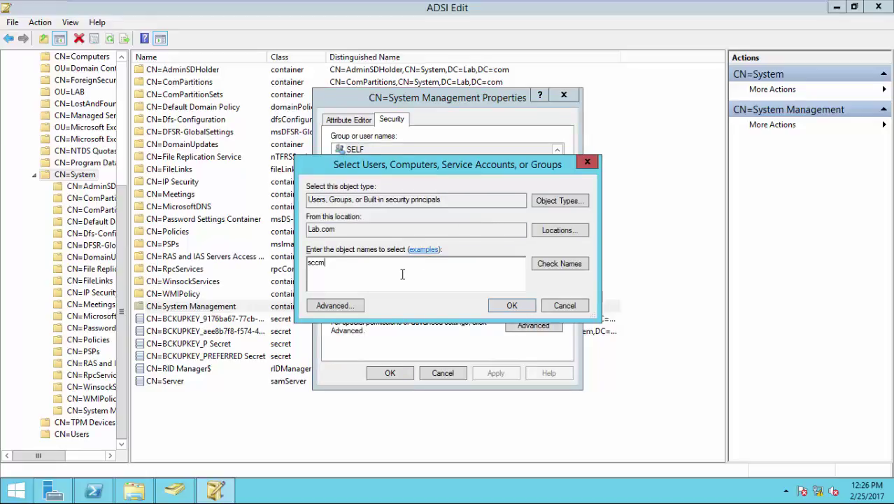
type("01")
left_click(550, 203)
left_click(301, 232)
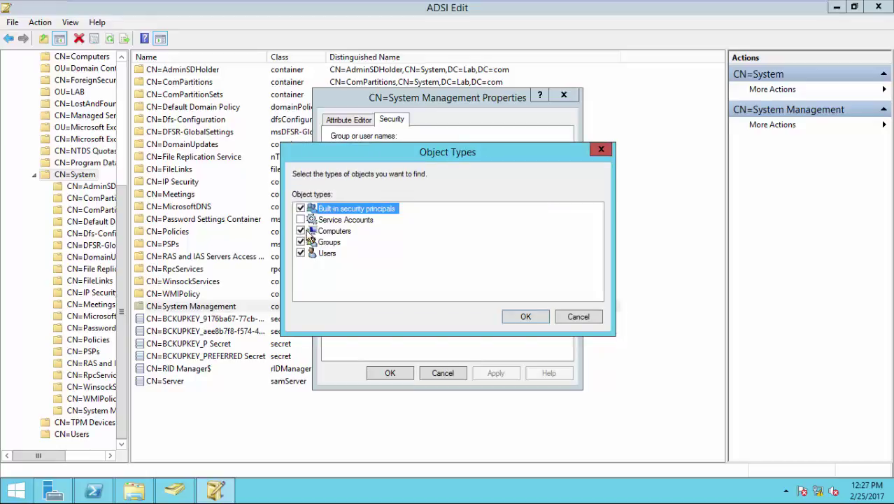
left_click(526, 317)
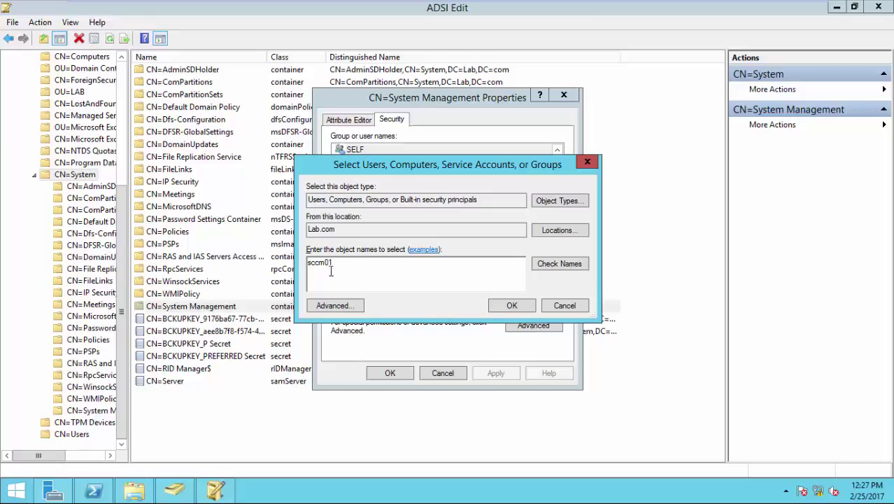
left_click(512, 306)
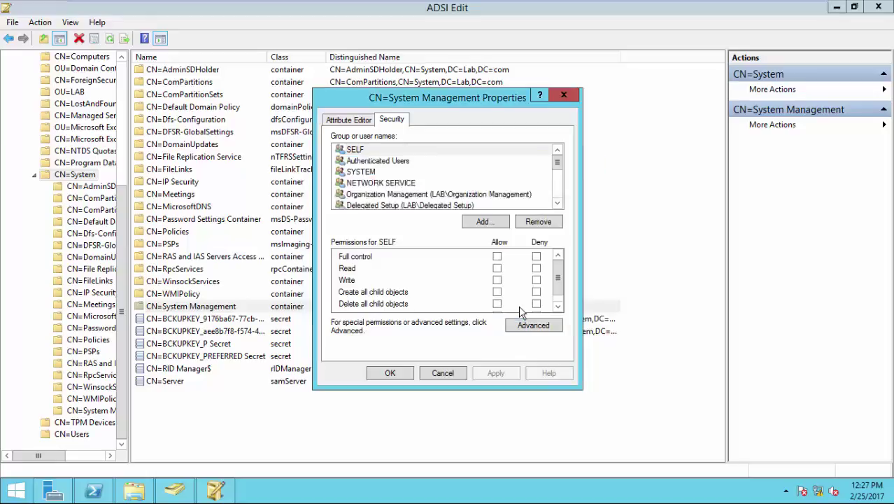
left_click(498, 257)
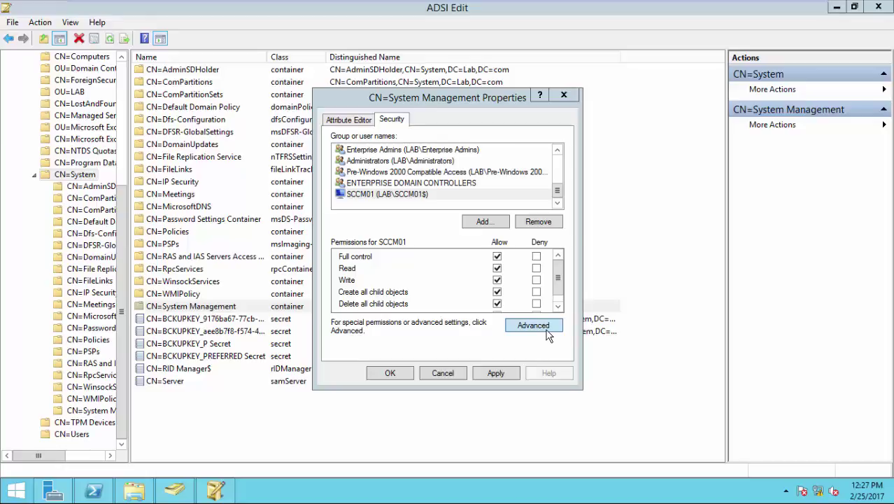
- Apply SCCM01's advanced permission entry to "This object and all descendant objects" and save the System Management properties
left_click(547, 328)
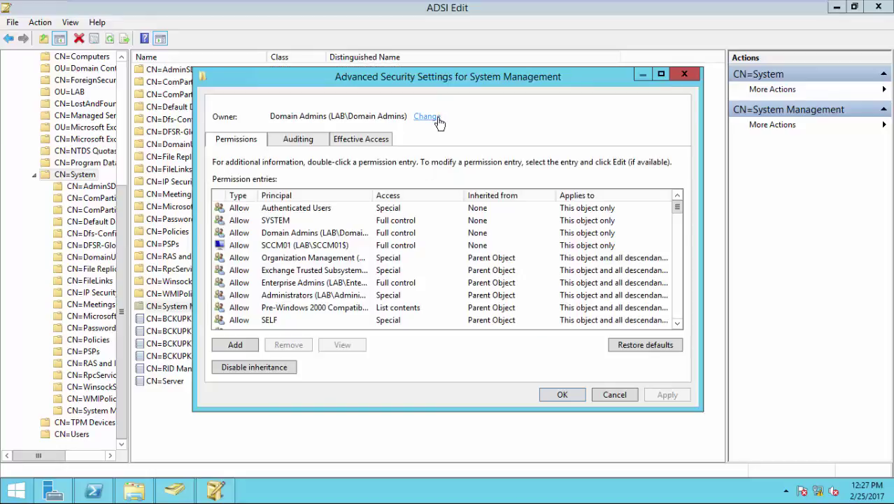
left_click(311, 250)
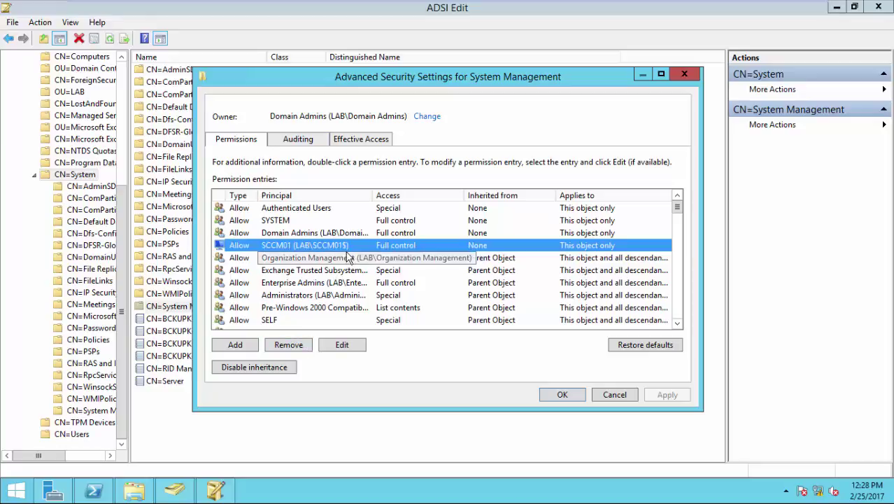
left_click(342, 347)
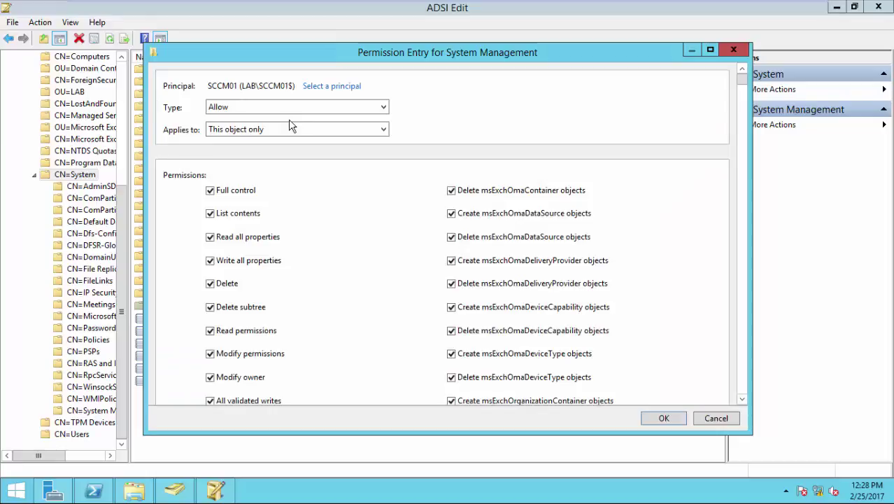
left_click(292, 129)
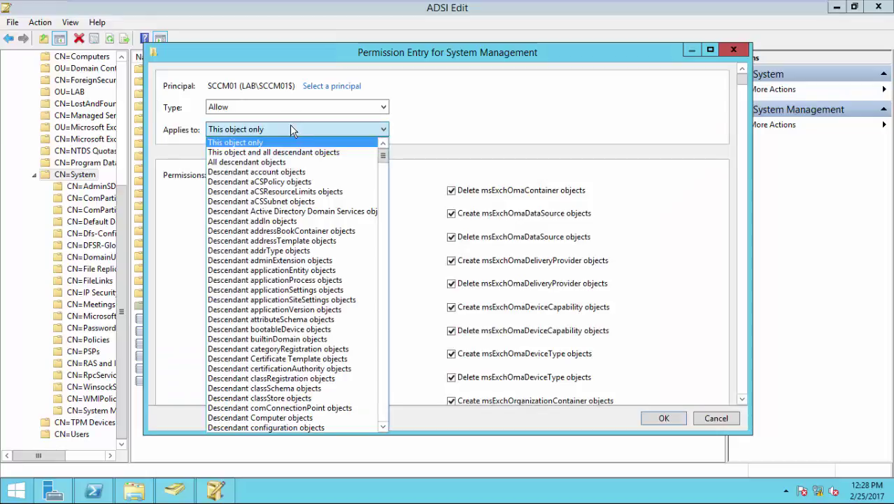
left_click(301, 153)
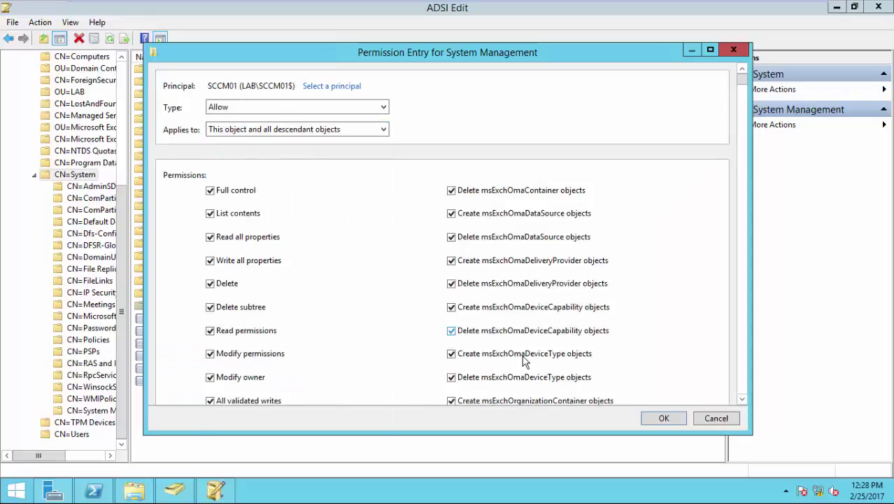
left_click(664, 417)
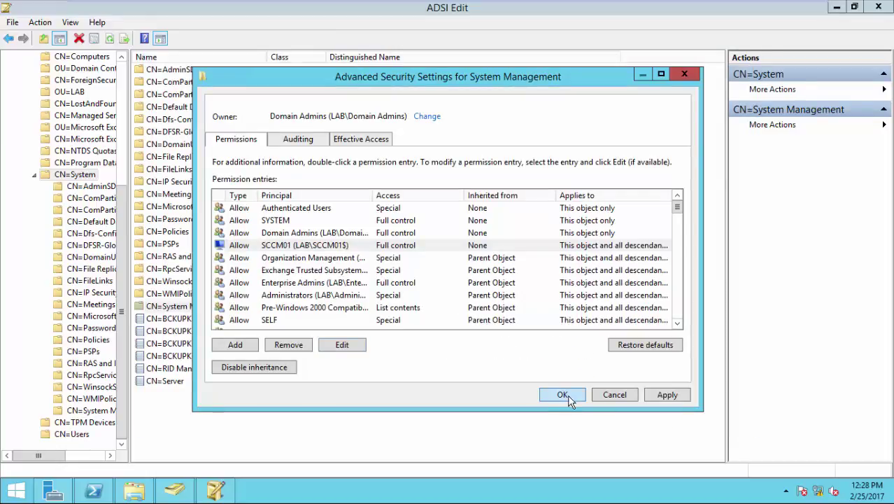
left_click(562, 395)
left_click(409, 377)
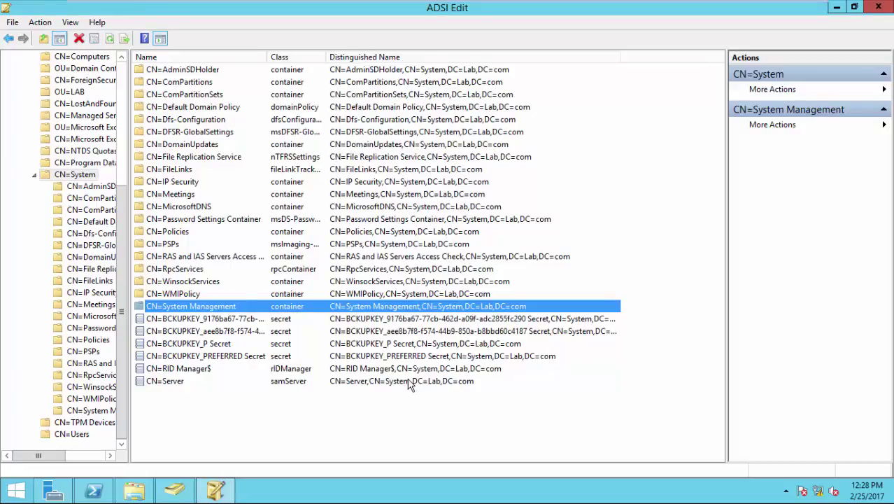
- Check the extadsch.exe output in PowerShell and examine the attributes and classes defined in the ExtADSch log on the C: drive
left_click(135, 490)
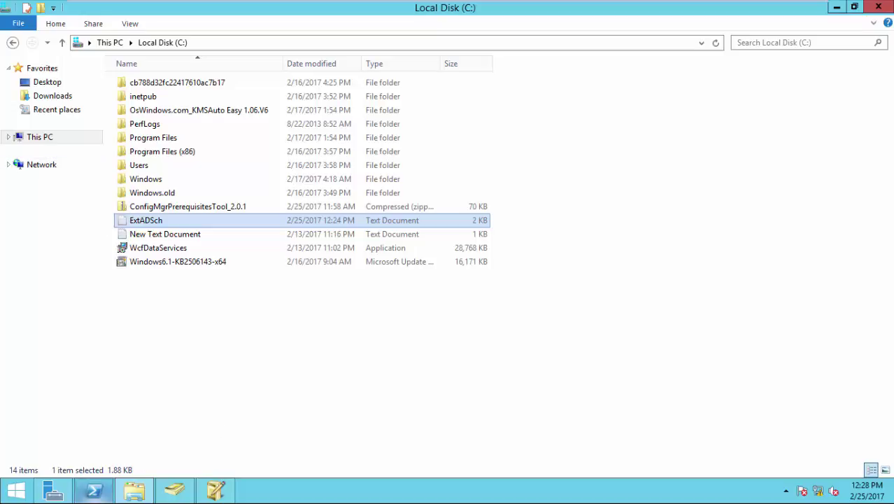
left_click(94, 491)
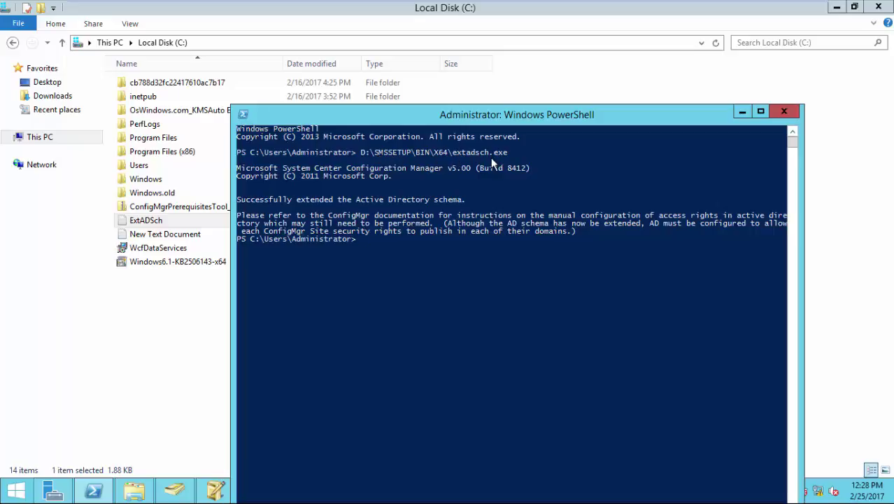
double_click(161, 221)
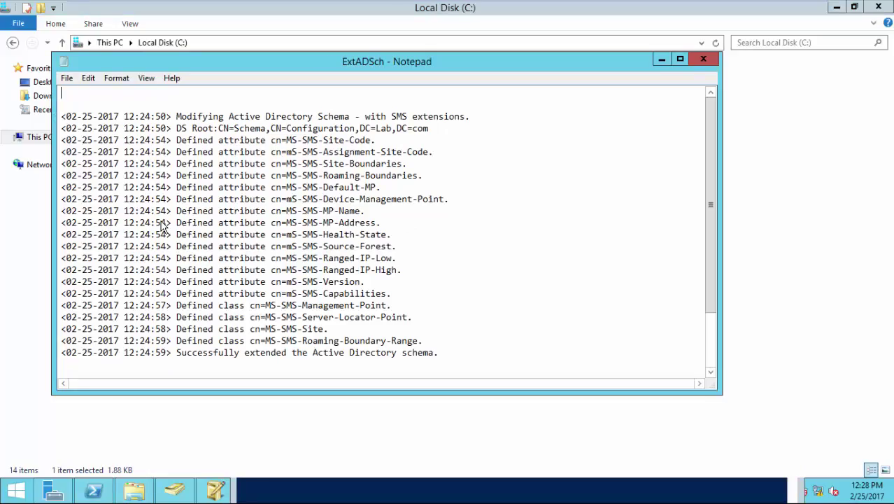
left_click_drag(219, 139, 329, 341)
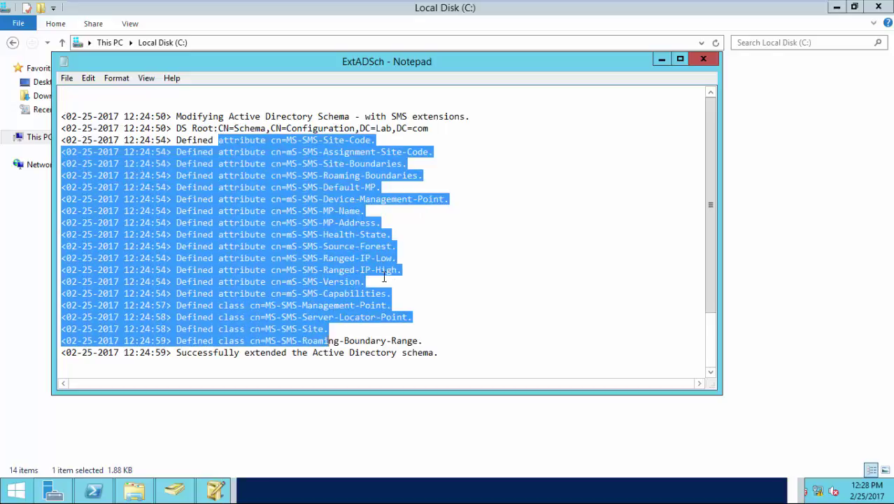
left_click(330, 305)
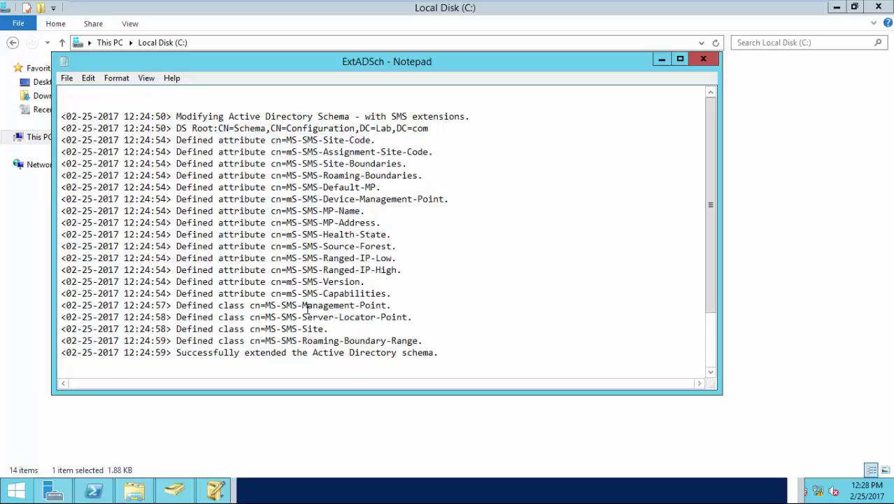
left_click_drag(307, 305, 297, 175)
key("shift+Down")
key("shift+Down")
key("shift+Down")
left_click(663, 59)
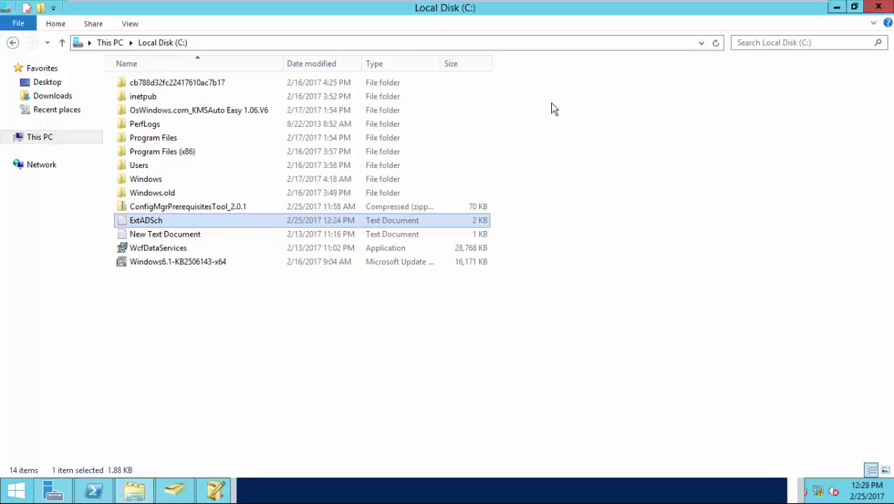
- Return to ADSI Edit and view the contents of the CN=System Management container
left_click(163, 491)
left_click(216, 490)
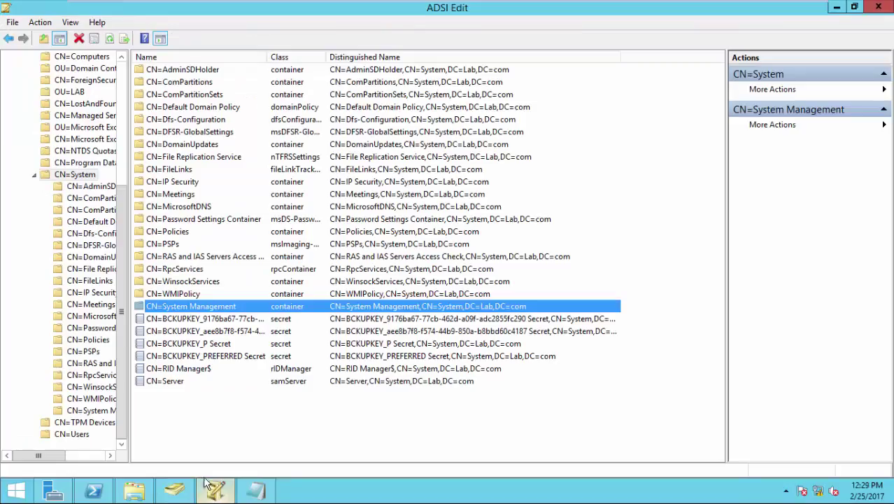
double_click(212, 306)
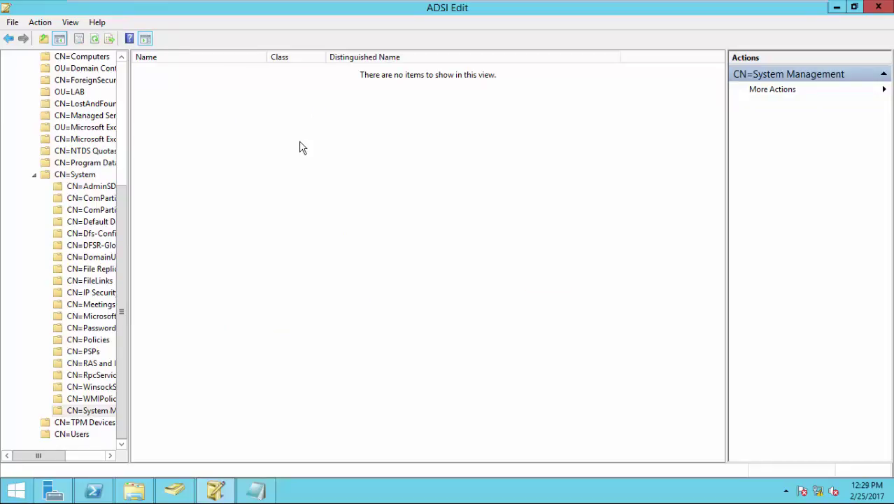
- Switch to Chrome on the host computer and read what the ConfigMgr schema classes represent in the informit.com article
mouse_move(395, 5)
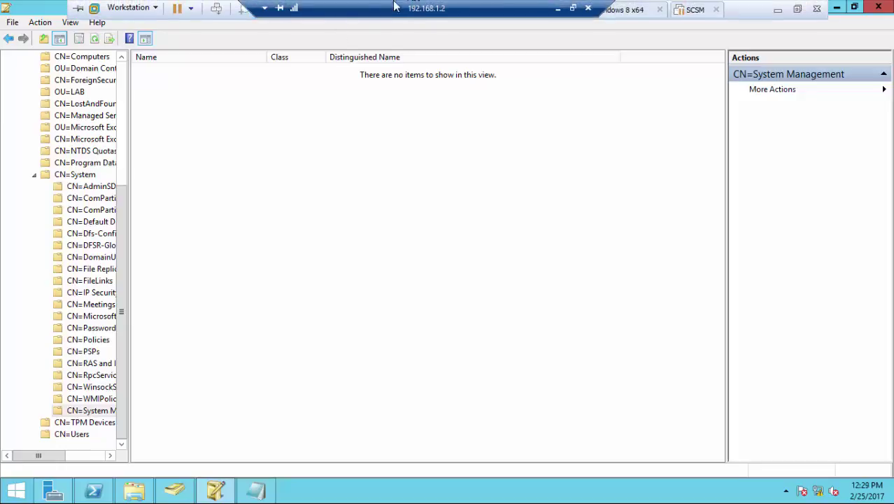
left_click(418, 8)
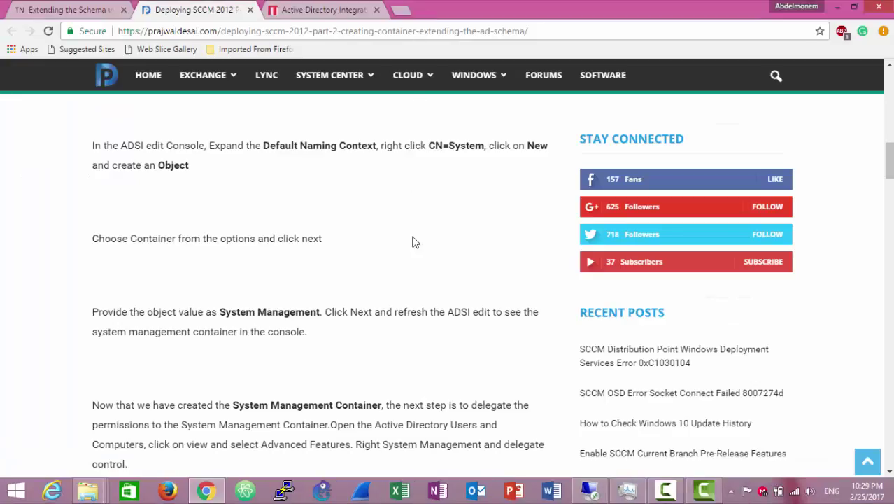
left_click(347, 8)
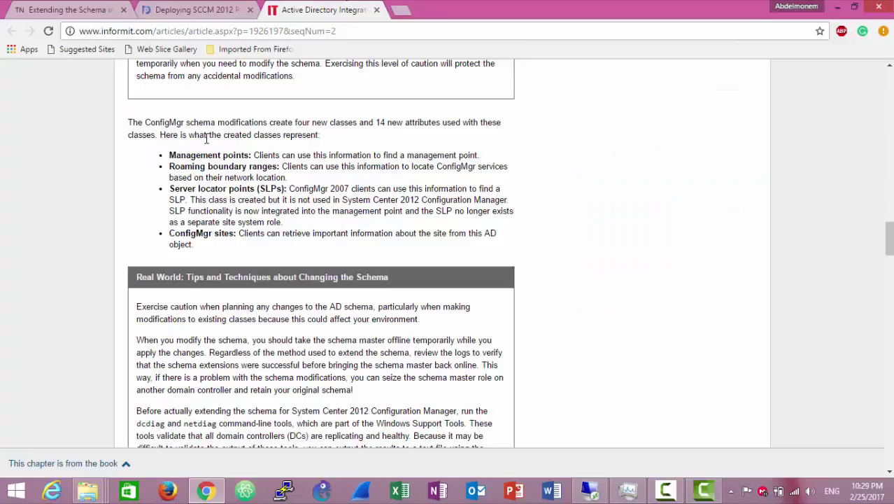
left_click_drag(169, 156, 261, 240)
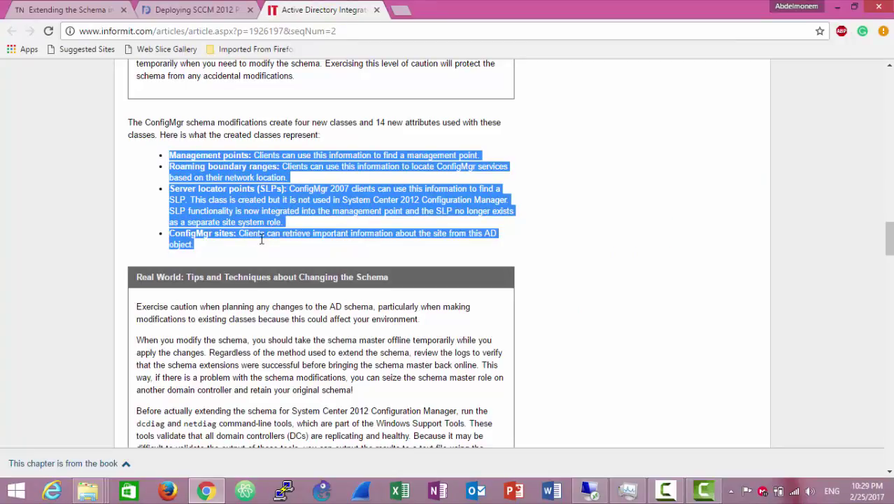
left_click(345, 174)
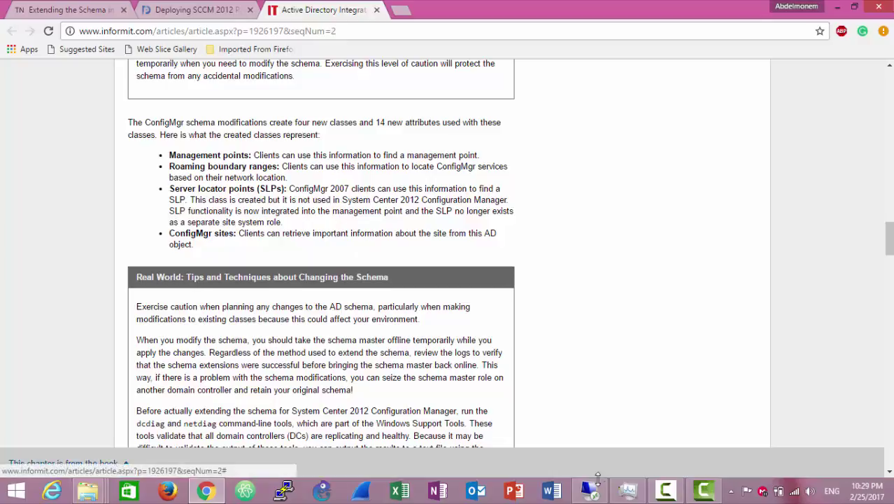
- In the remote session's SCCM virtual machine, launch the WSUS post-installation tasks, close the wizard, and check their progress in the notifications
mouse_move(595, 494)
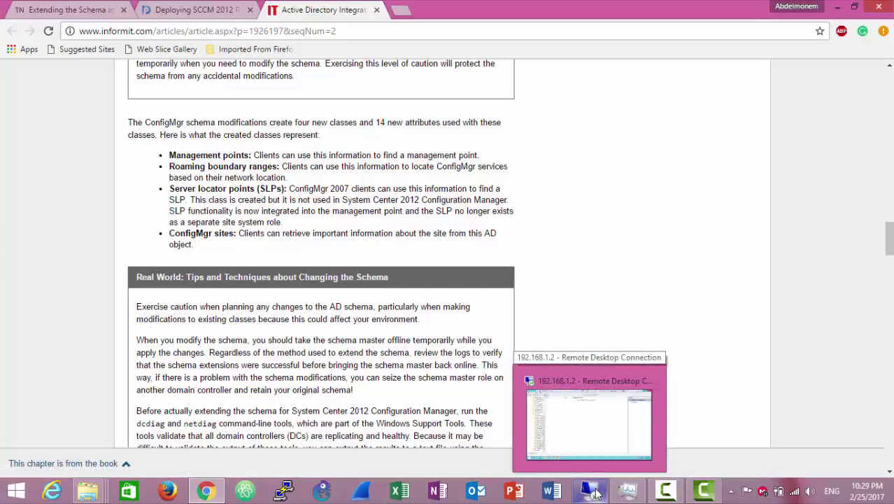
left_click(595, 494)
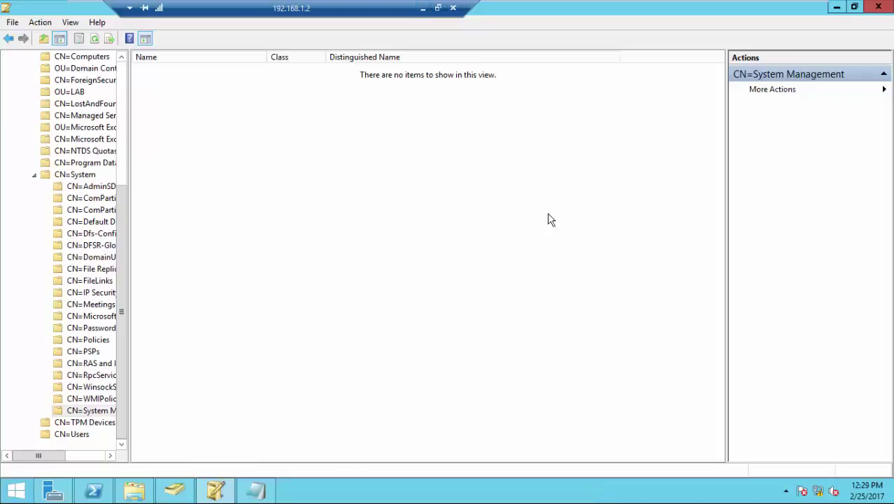
left_click_drag(398, 7, 296, 7)
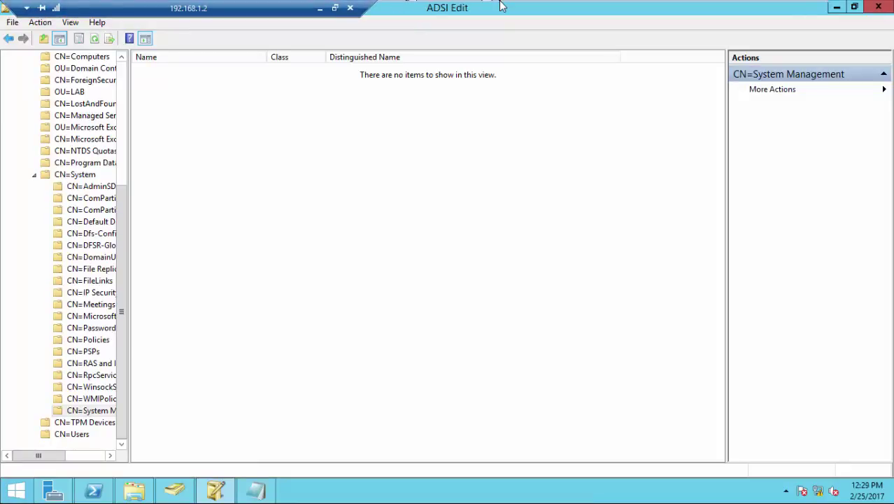
left_click(551, 9)
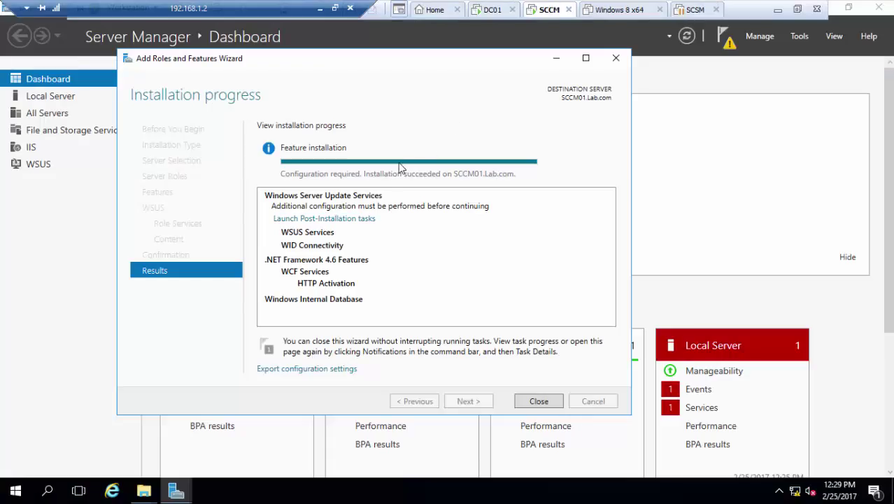
left_click(357, 218)
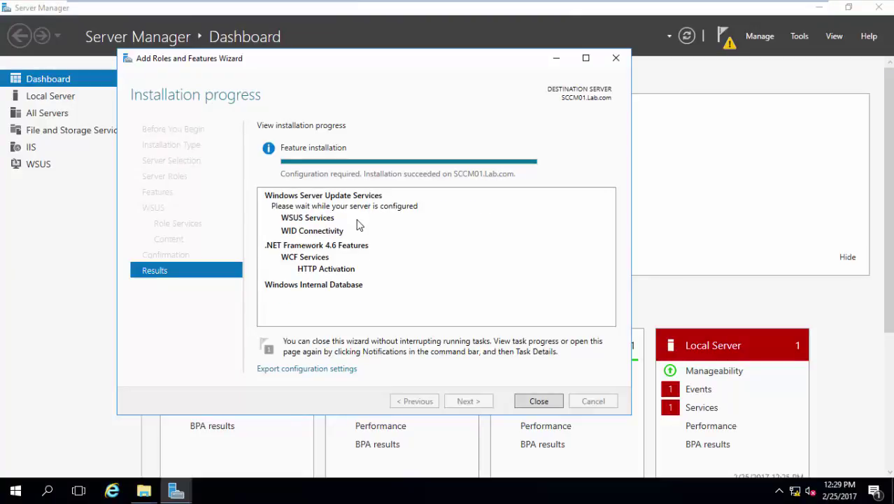
left_click(528, 401)
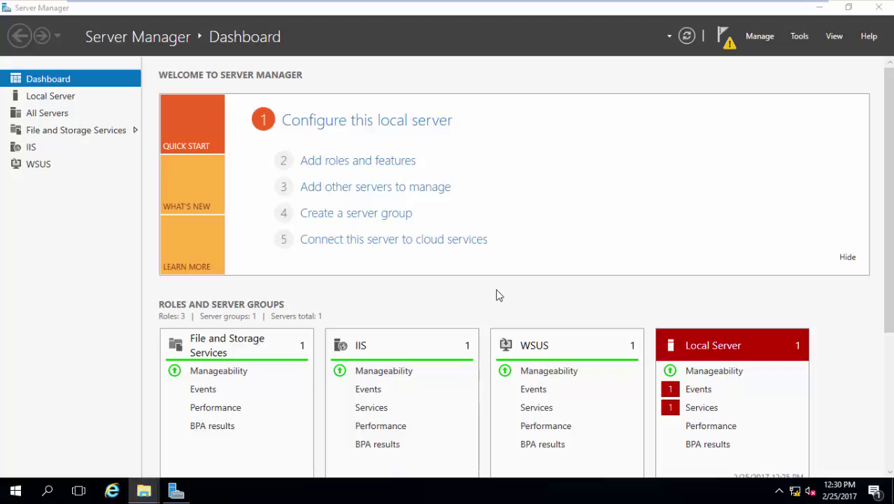
left_click(728, 37)
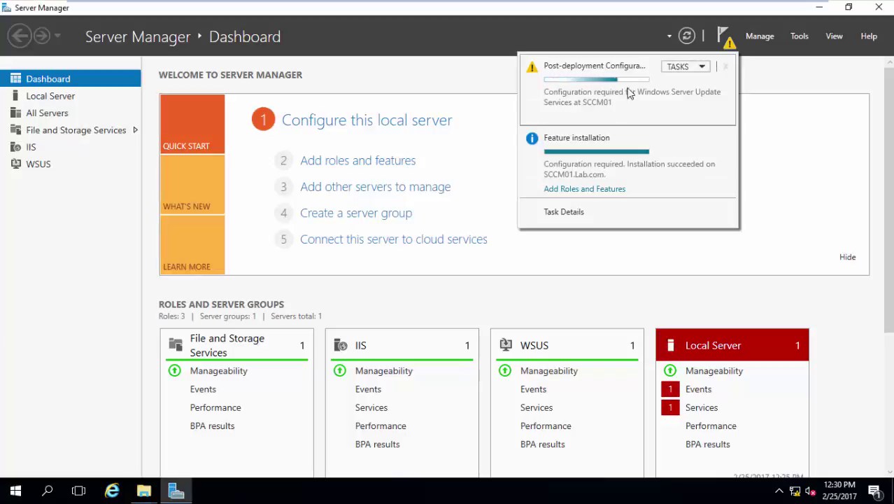